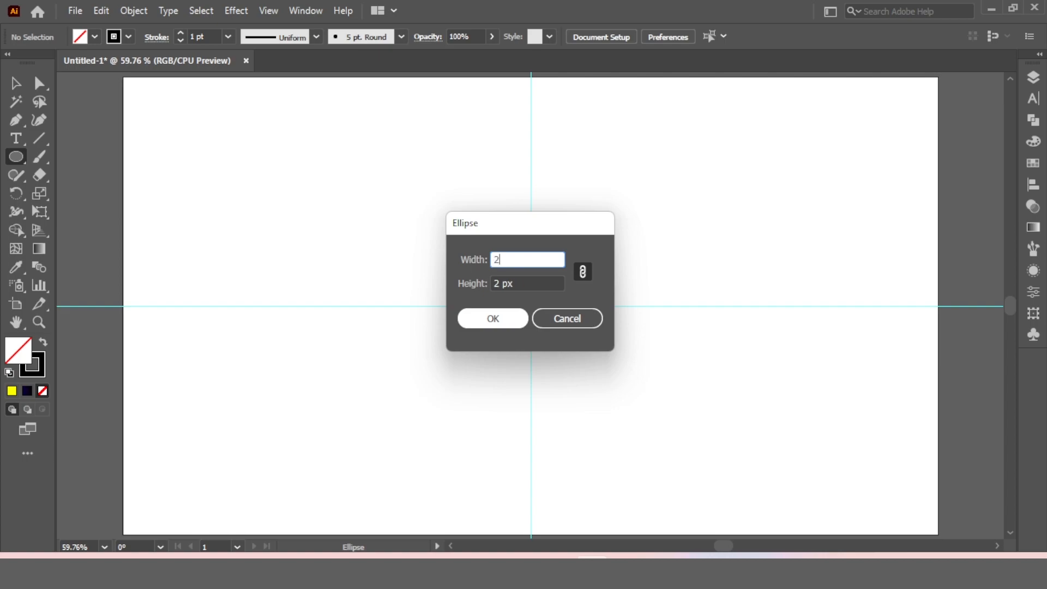
- Create a circle about 200 px in diameter and center it horizontally and vertically on the artboard
{"action": "left_click", "coordinate": [493, 317]}
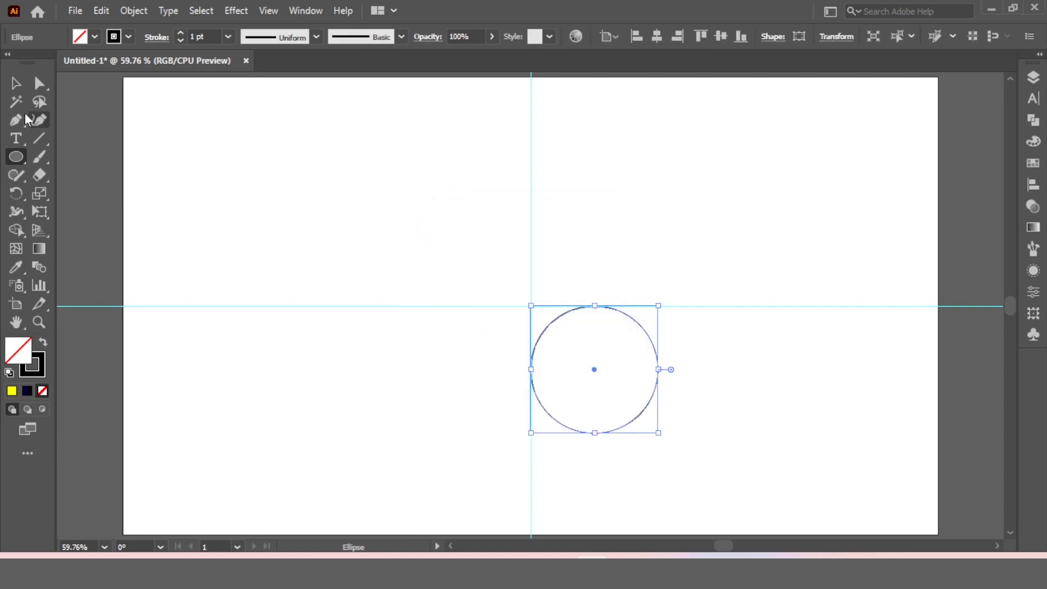
{"action": "left_click", "coordinate": [16, 84]}
{"action": "left_click", "coordinate": [657, 36]}
{"action": "left_click", "coordinate": [721, 36]}
{"action": "left_click", "coordinate": [633, 246]}
- Create a 300 px circle and center it on the artboard, concentric with the smaller circle
{"action": "left_click", "coordinate": [16, 158]}
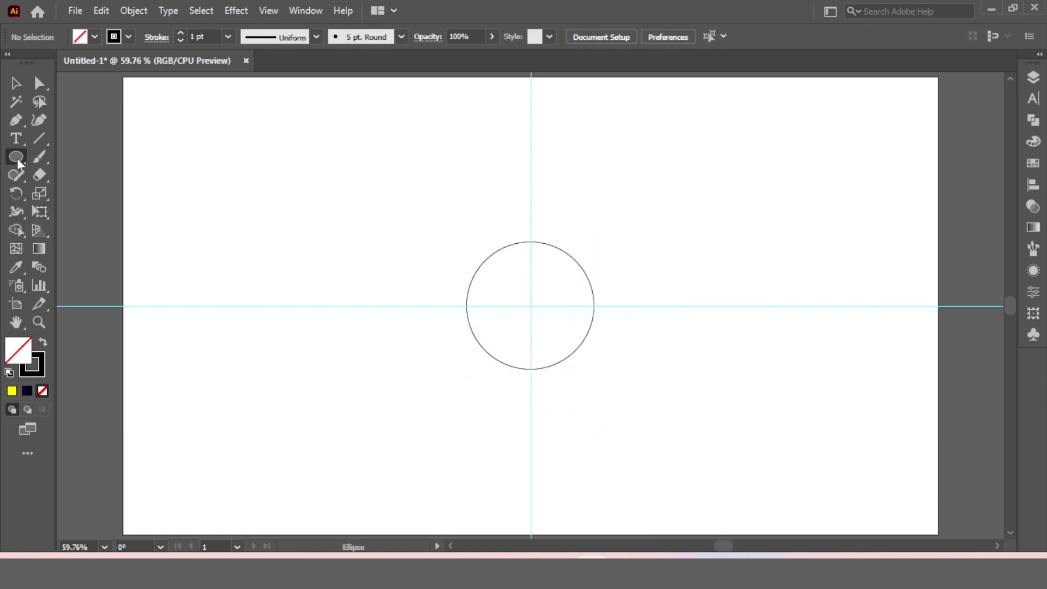
{"action": "left_click", "coordinate": [268, 219]}
{"action": "type", "text": "300"}
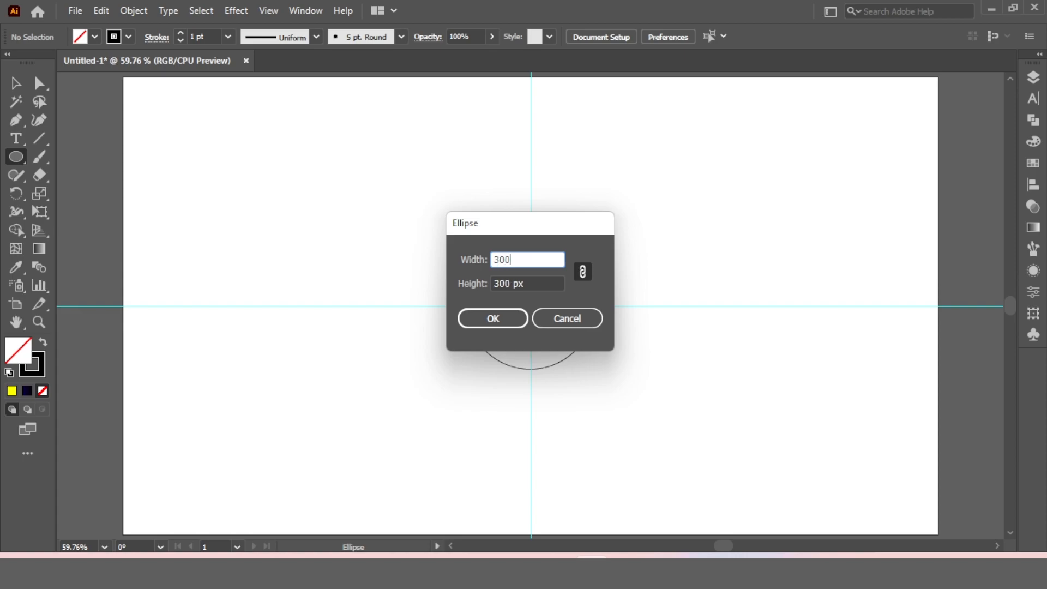
{"action": "key", "text": "Return"}
{"action": "left_click", "coordinate": [16, 83]}
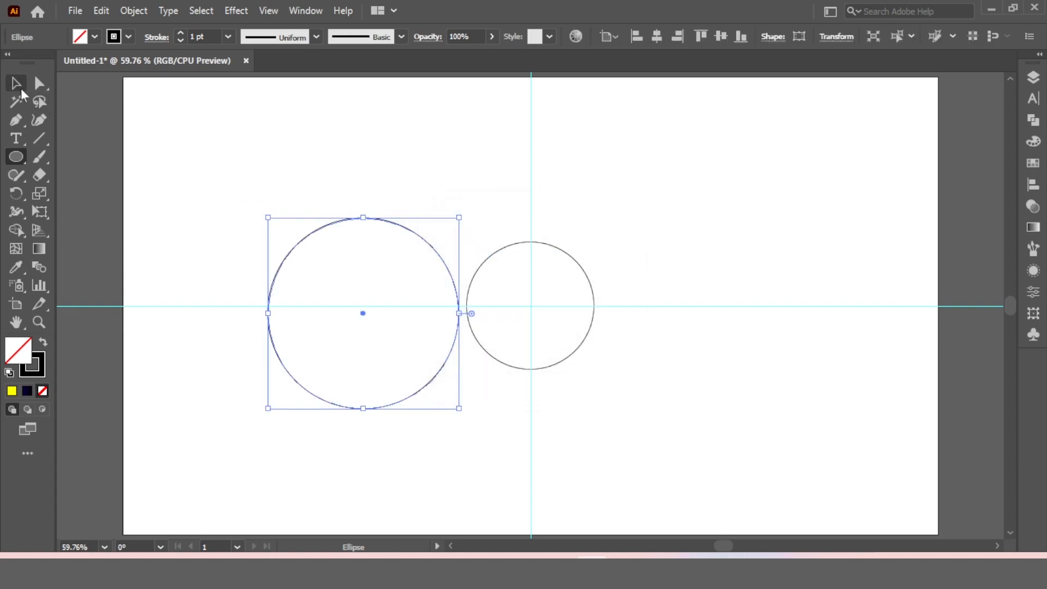
{"action": "left_click", "coordinate": [656, 37]}
{"action": "left_click", "coordinate": [721, 36]}
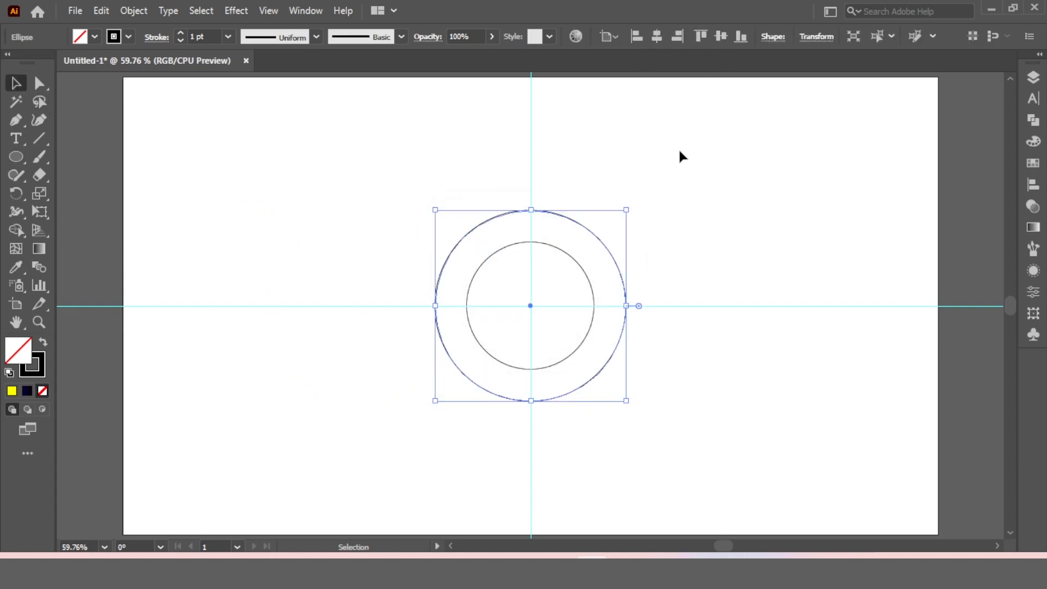
{"action": "left_click", "coordinate": [357, 203]}
- Create a 400 px circle and center it on the artboard around the other two circles
{"action": "left_click", "coordinate": [22, 156]}
{"action": "left_click", "coordinate": [303, 211]}
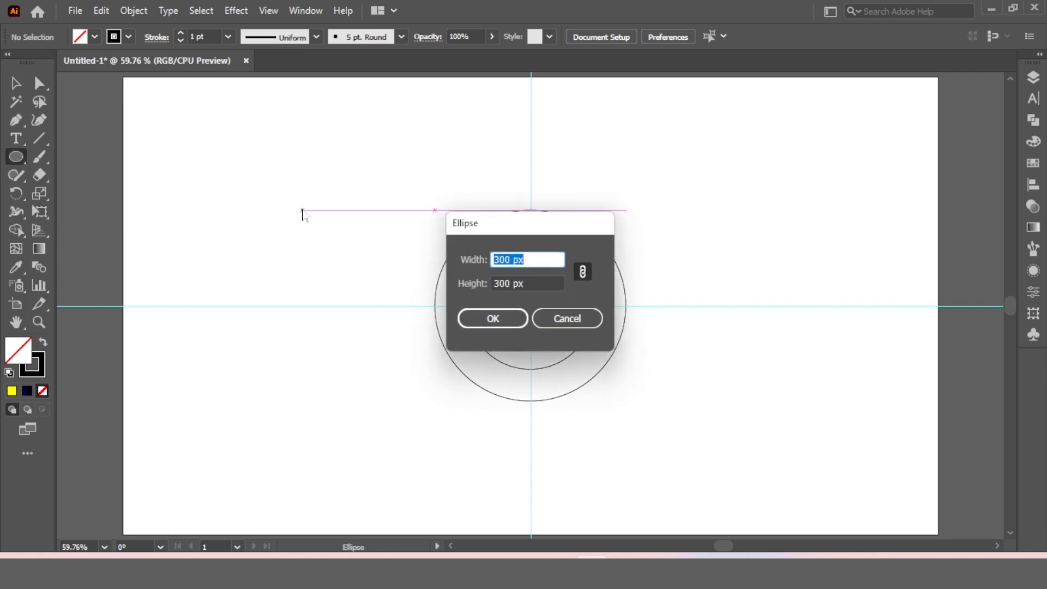
{"action": "type", "text": "400"}
{"action": "key", "text": "Return"}
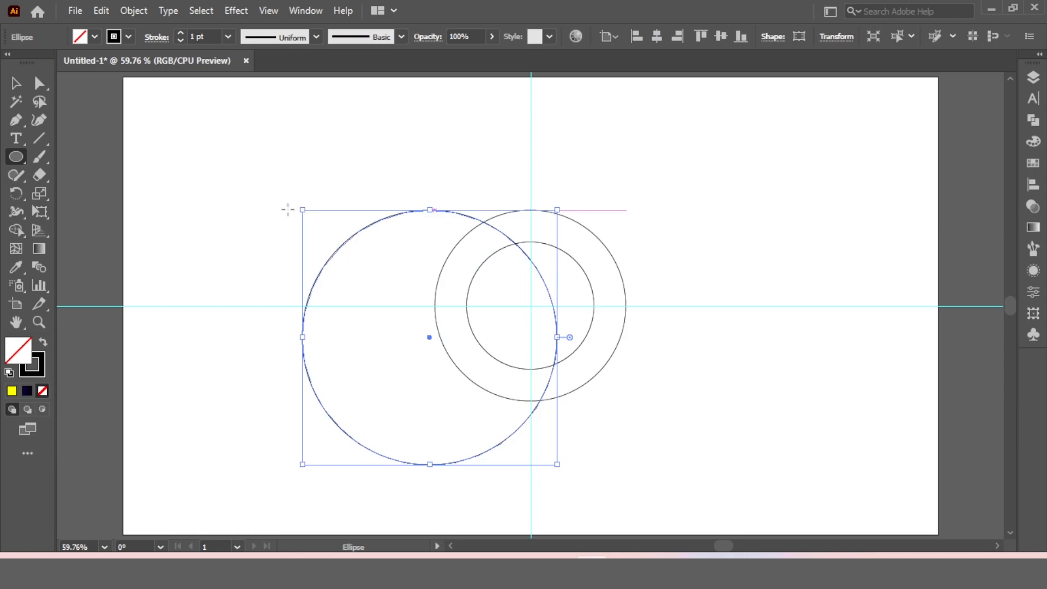
{"action": "left_click", "coordinate": [16, 82]}
{"action": "left_click", "coordinate": [656, 36]}
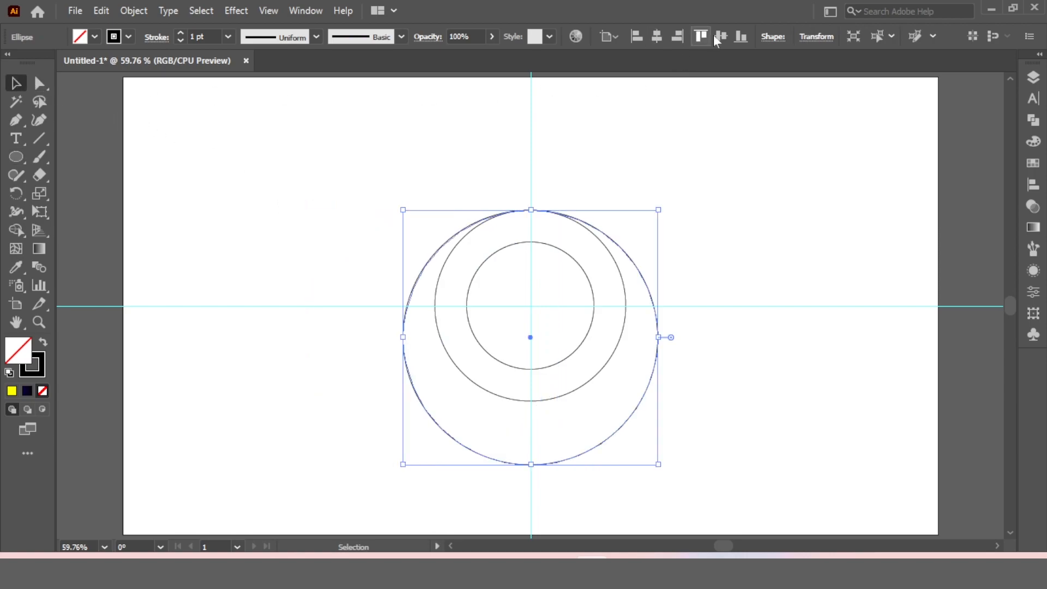
{"action": "left_click", "coordinate": [722, 36]}
{"action": "left_click", "coordinate": [718, 158]}
{"action": "left_click_drag", "start_coordinate": [718, 158], "coordinate": [574, 307]}
{"action": "left_click", "coordinate": [1033, 184]}
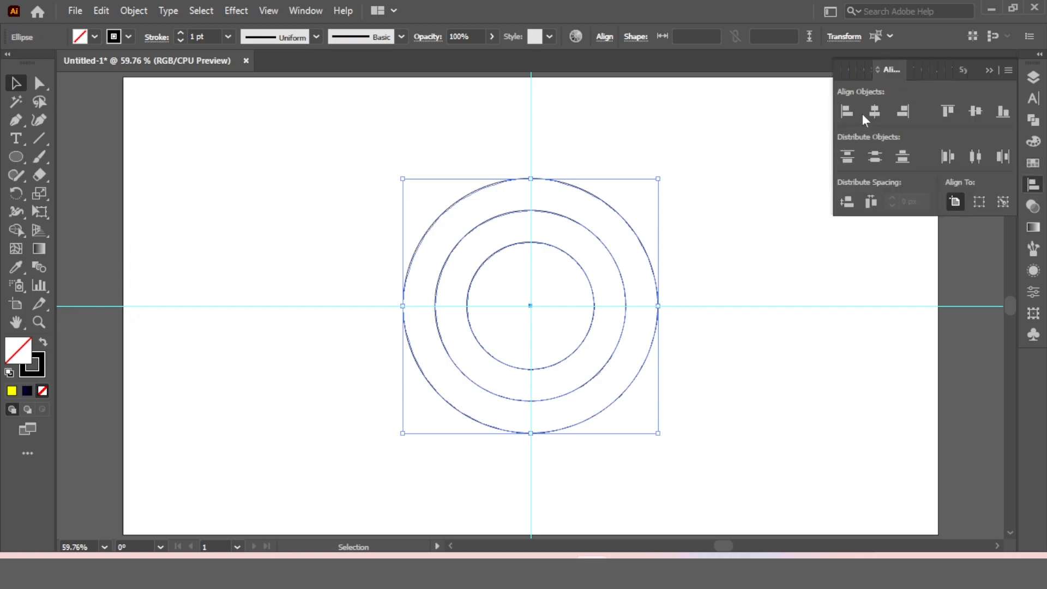
{"action": "left_click", "coordinate": [988, 70]}
{"action": "left_click", "coordinate": [817, 134]}
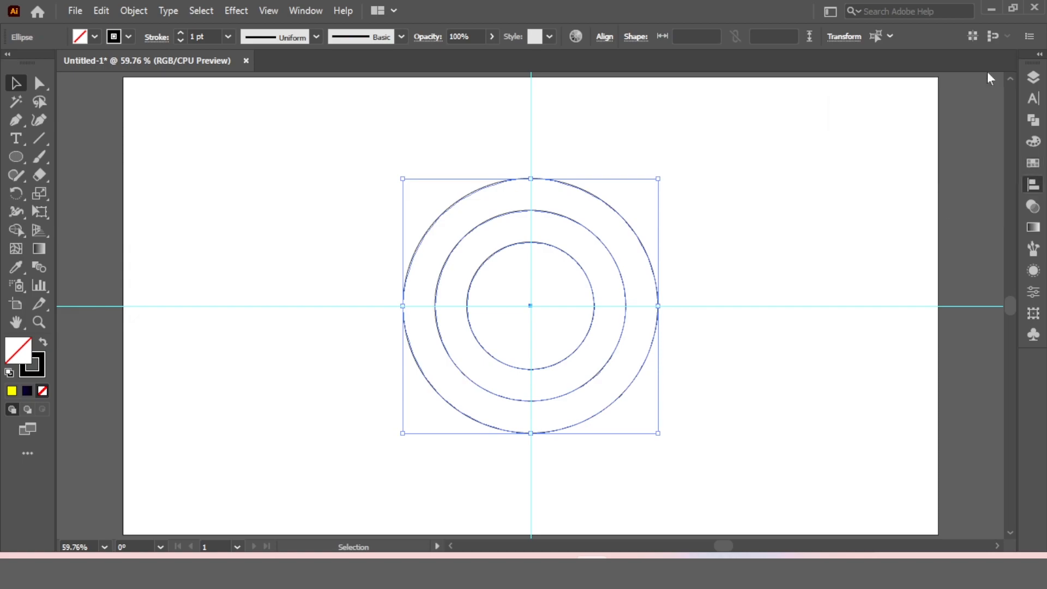
- Draw an open Pen path from the circles' center up about 280 px, right 100 px, and down to the small circle's right anchor
{"action": "left_click_drag", "start_coordinate": [21, 123], "coordinate": [77, 117]}
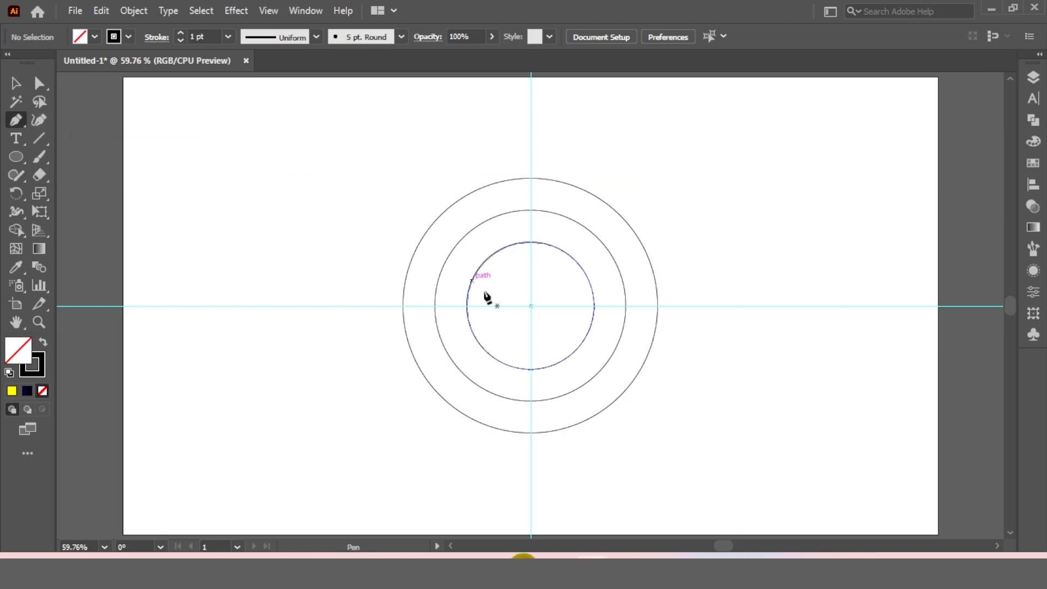
{"action": "left_click", "coordinate": [530, 306]}
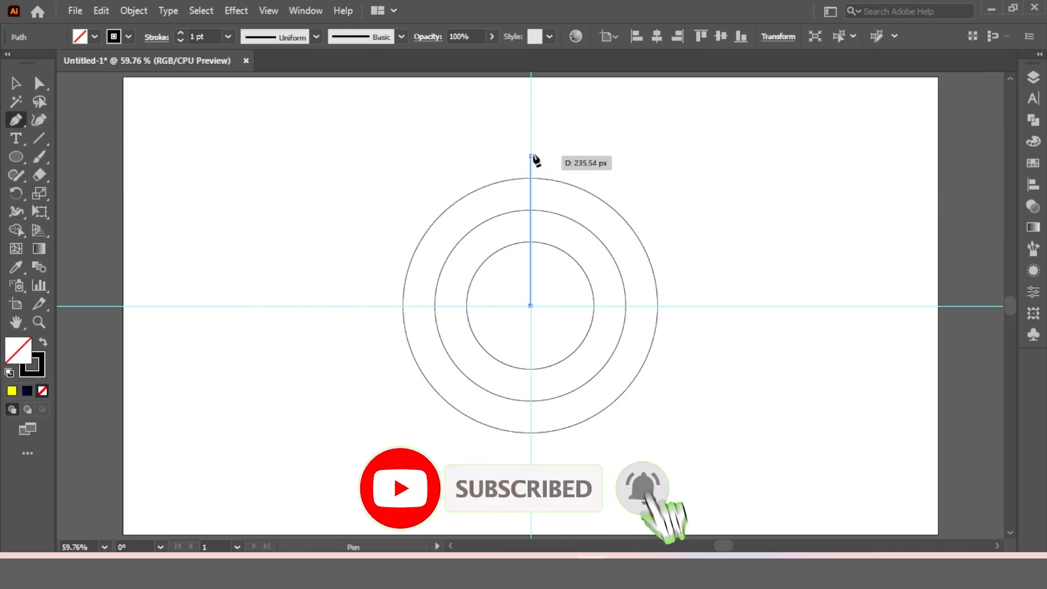
{"action": "left_click", "coordinate": [530, 127]}
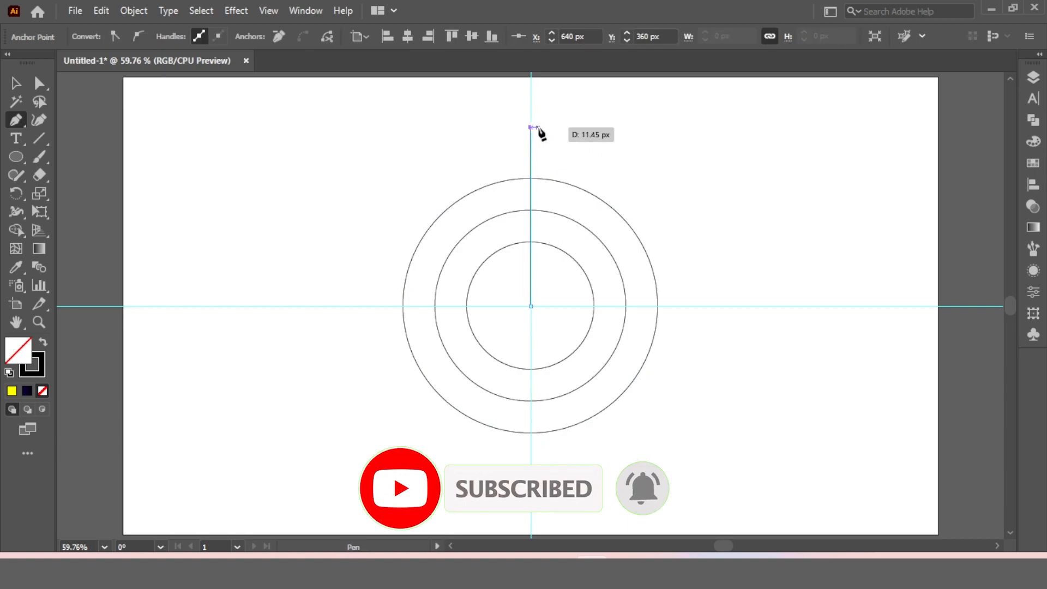
{"action": "left_click", "coordinate": [594, 128]}
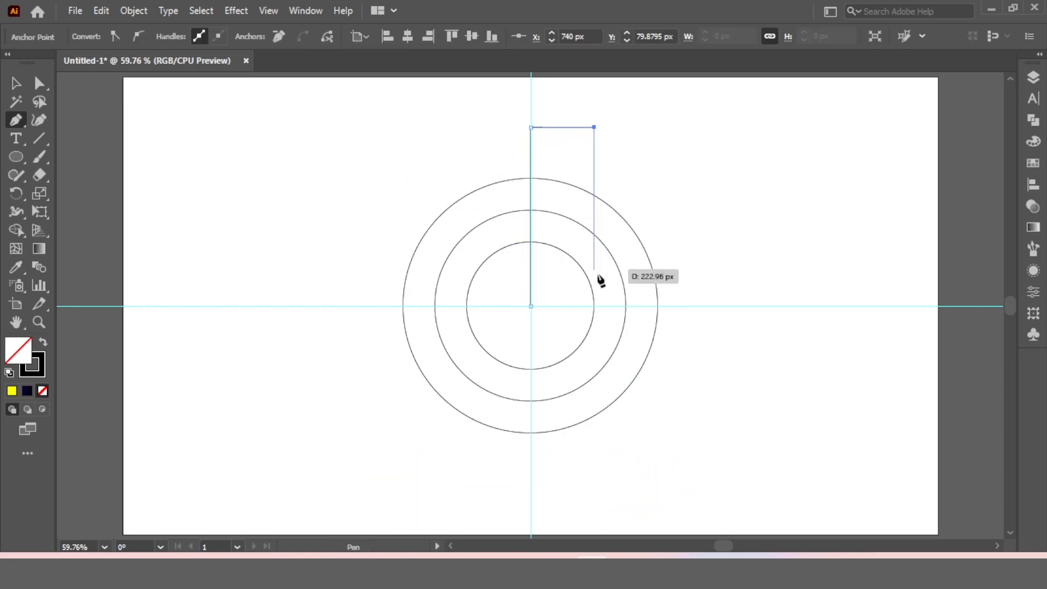
{"action": "left_click", "coordinate": [595, 307]}
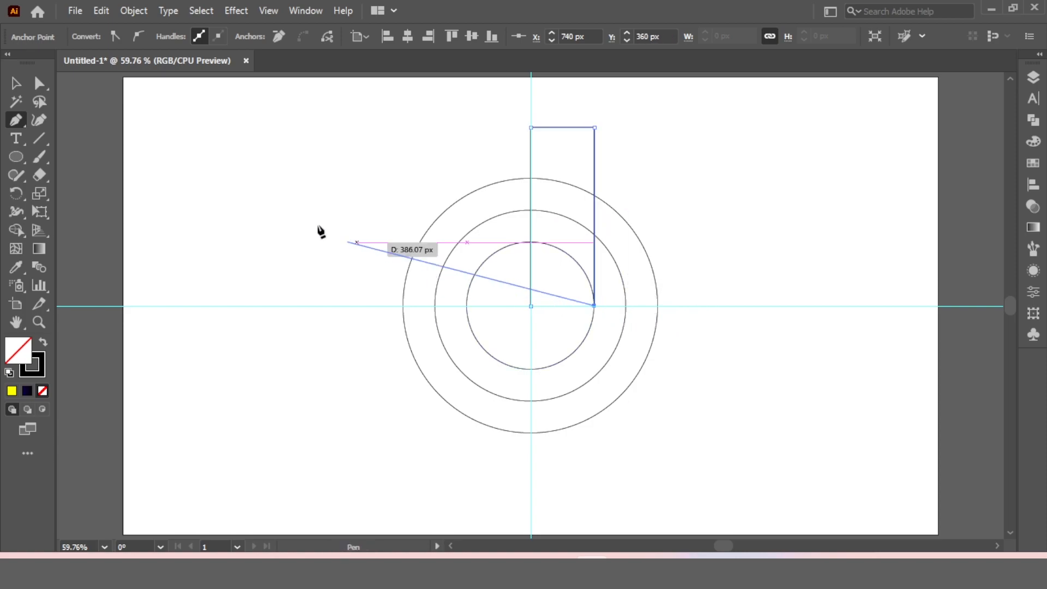
{"action": "left_click", "coordinate": [14, 81]}
{"action": "left_click", "coordinate": [213, 116]}
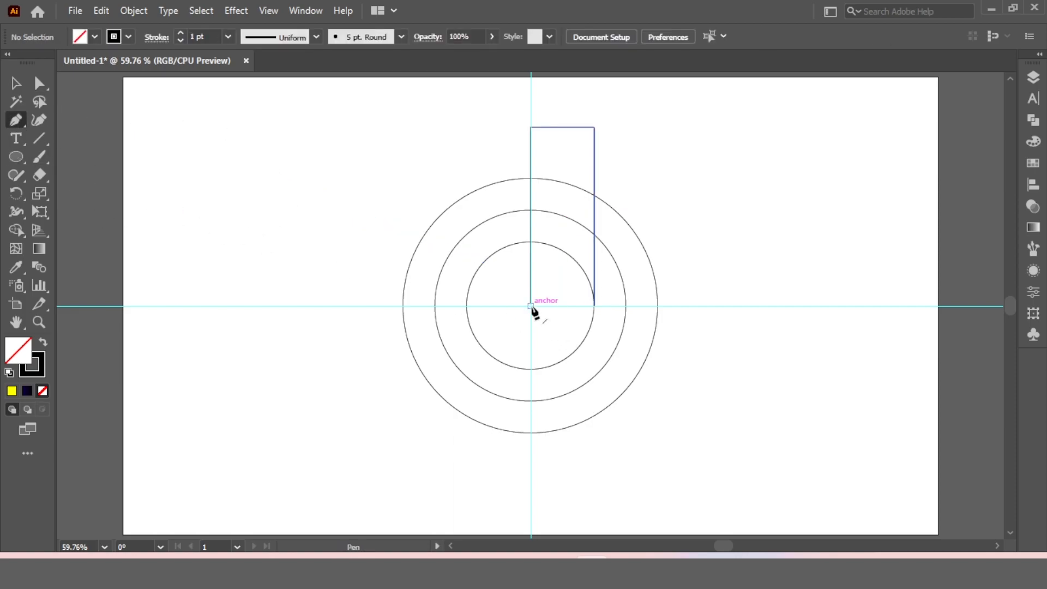
- Draw a second open path from the center up to the same height, right 150 px, and down to the middle circle's right anchor
{"action": "left_click", "coordinate": [531, 305]}
{"action": "left_click", "coordinate": [531, 128]}
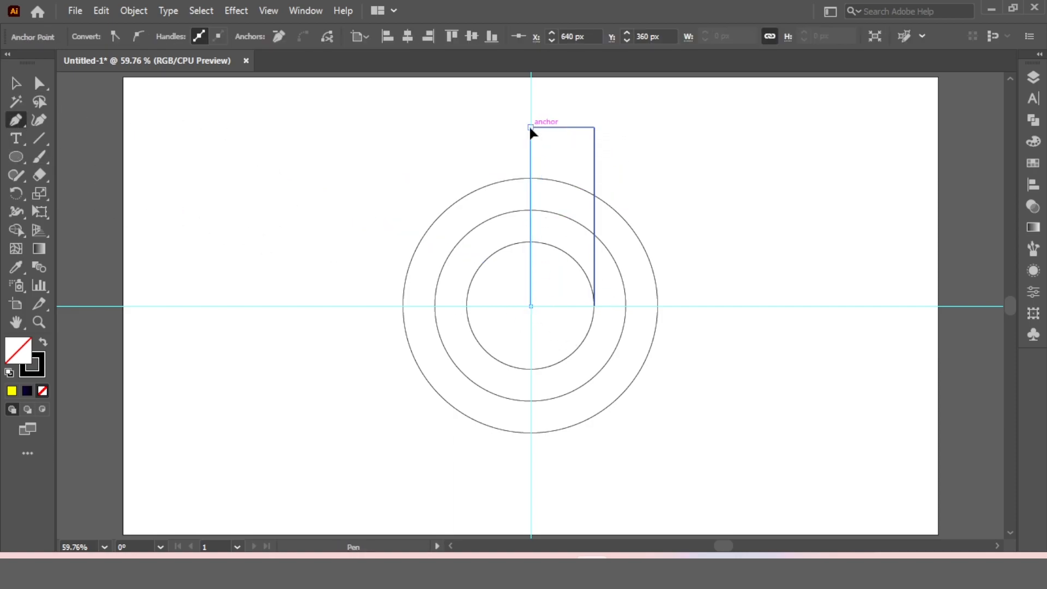
{"action": "left_click", "coordinate": [626, 128]}
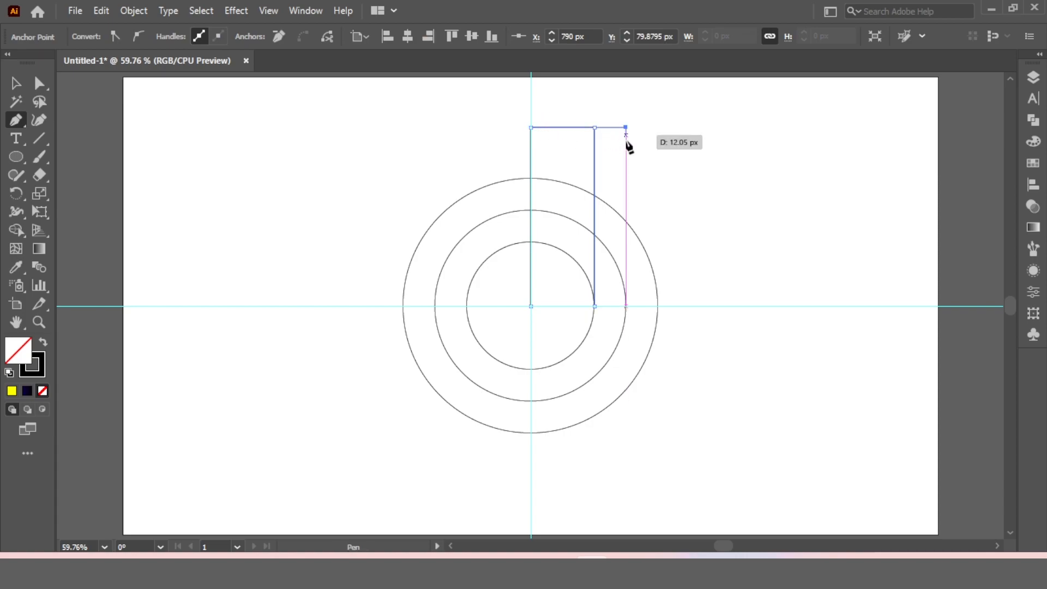
{"action": "left_click", "coordinate": [626, 306]}
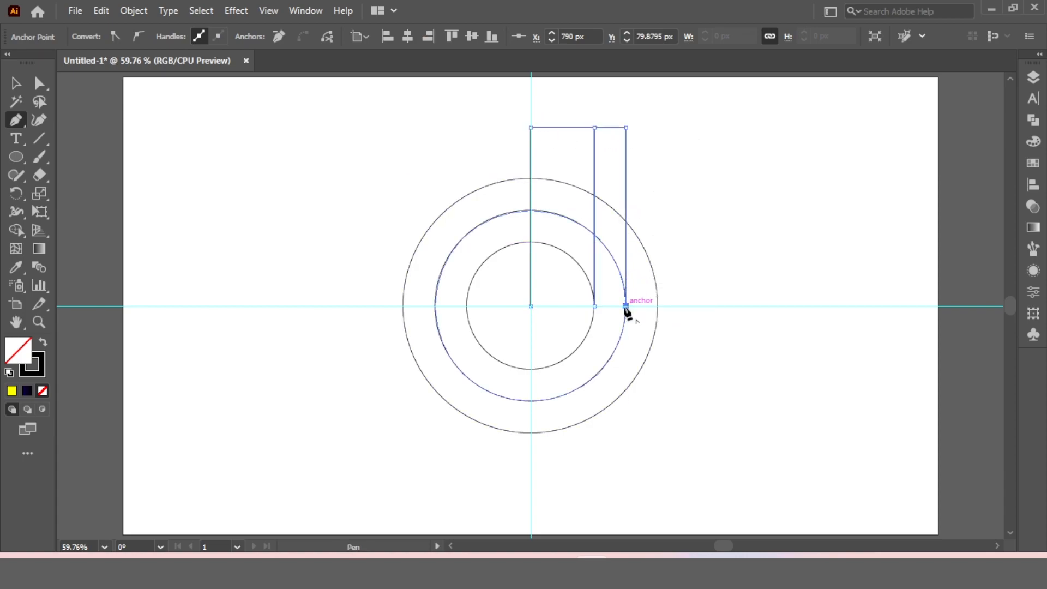
{"action": "key", "text": "v"}
{"action": "left_click", "coordinate": [242, 140]}
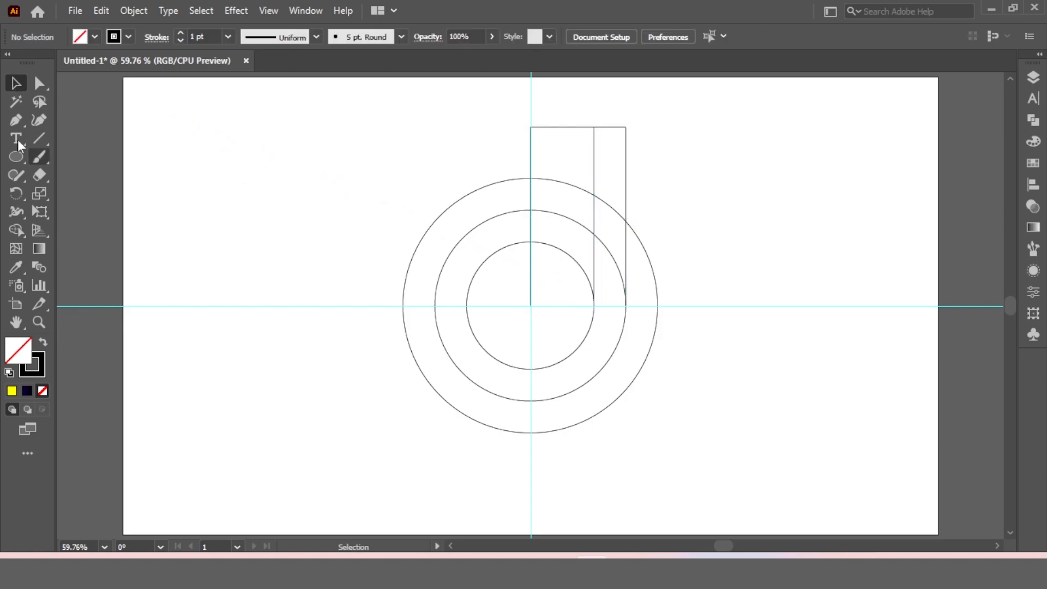
- Draw a third open path from the center up to the same height, right 200 px, and down to the outer circle's right anchor
{"action": "left_click", "coordinate": [15, 120]}
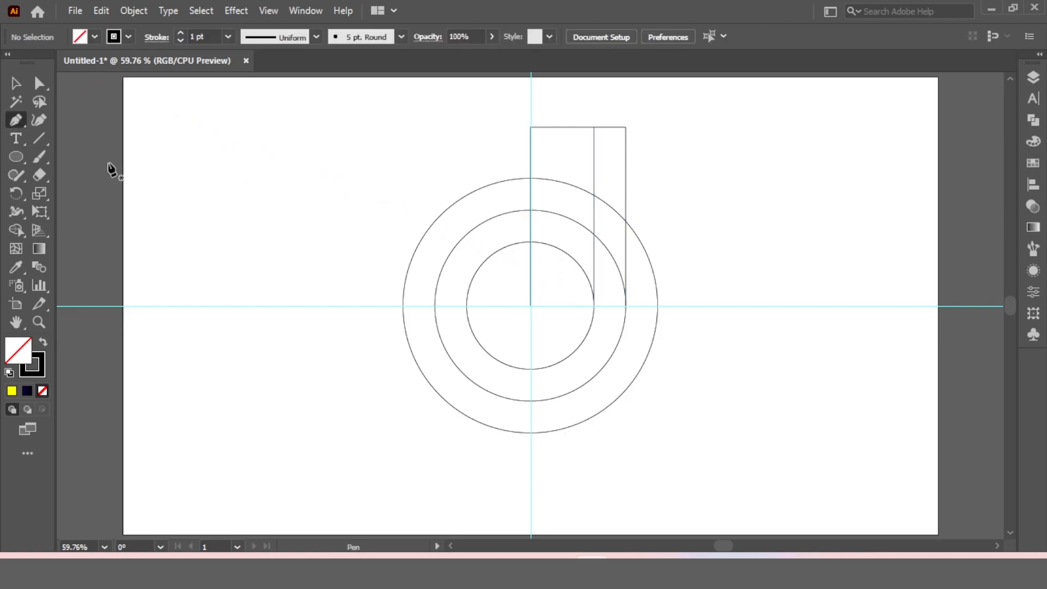
{"action": "left_click", "coordinate": [530, 306]}
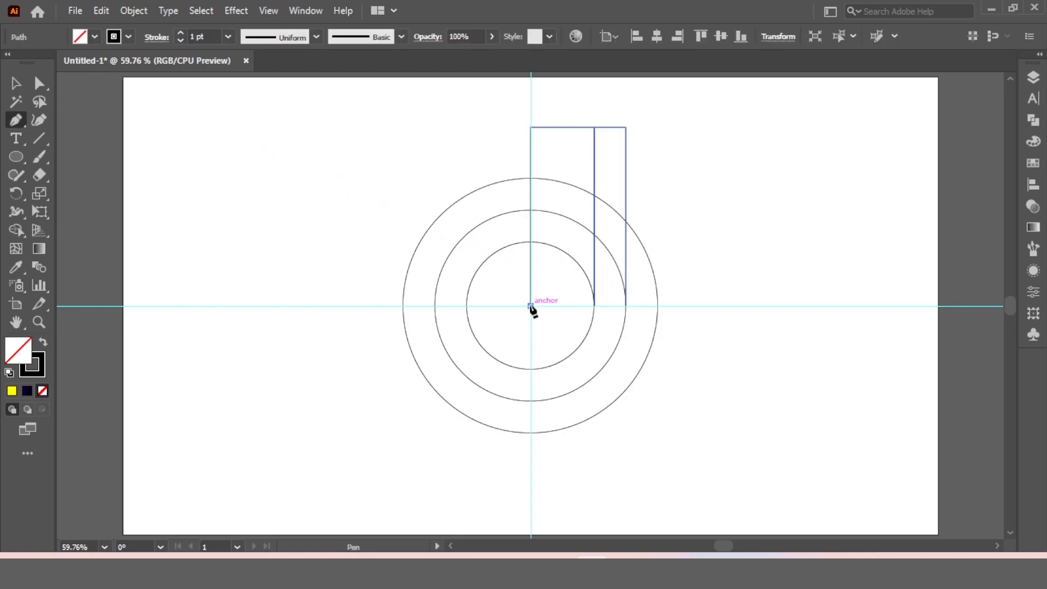
{"action": "left_click", "coordinate": [531, 127]}
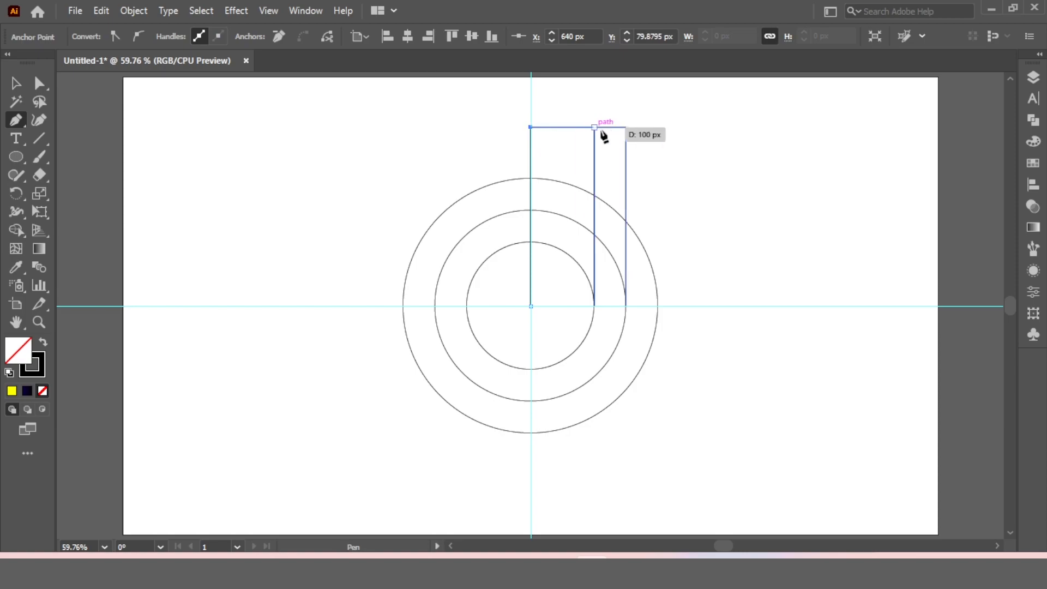
{"action": "left_click", "coordinate": [658, 128]}
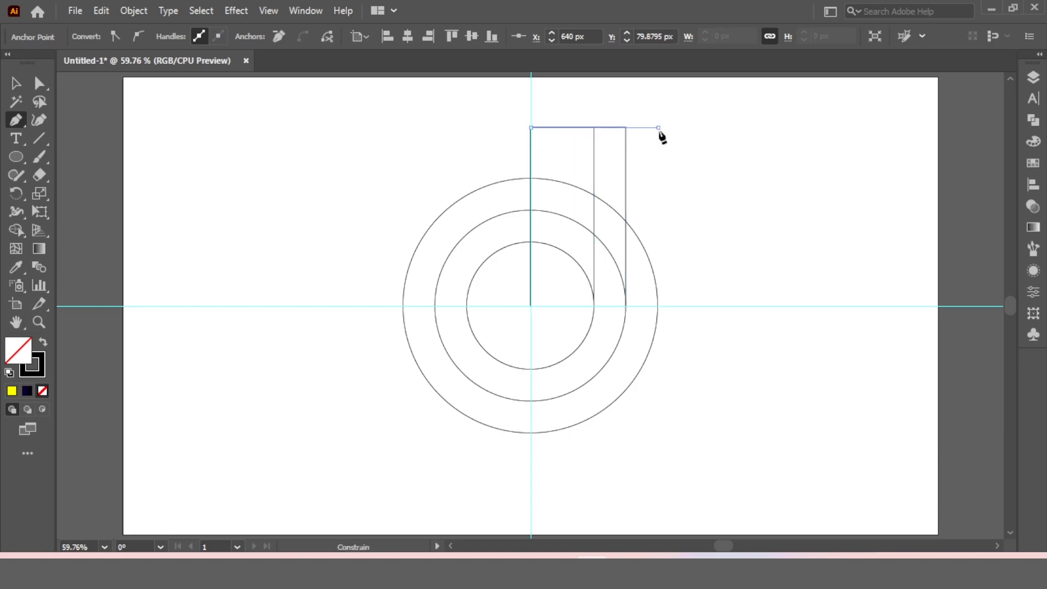
{"action": "left_click", "coordinate": [657, 305]}
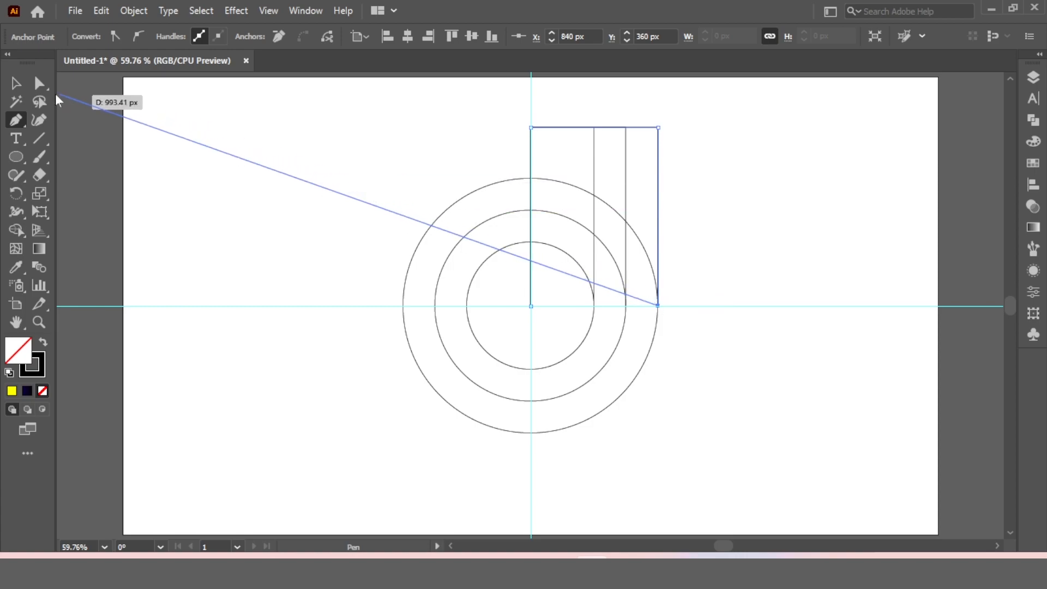
{"action": "left_click", "coordinate": [37, 84]}
{"action": "left_click", "coordinate": [259, 131]}
- Give the upper-right corners of the three Pen paths chamfered corners with a 75 px radius
{"action": "left_click", "coordinate": [16, 84]}
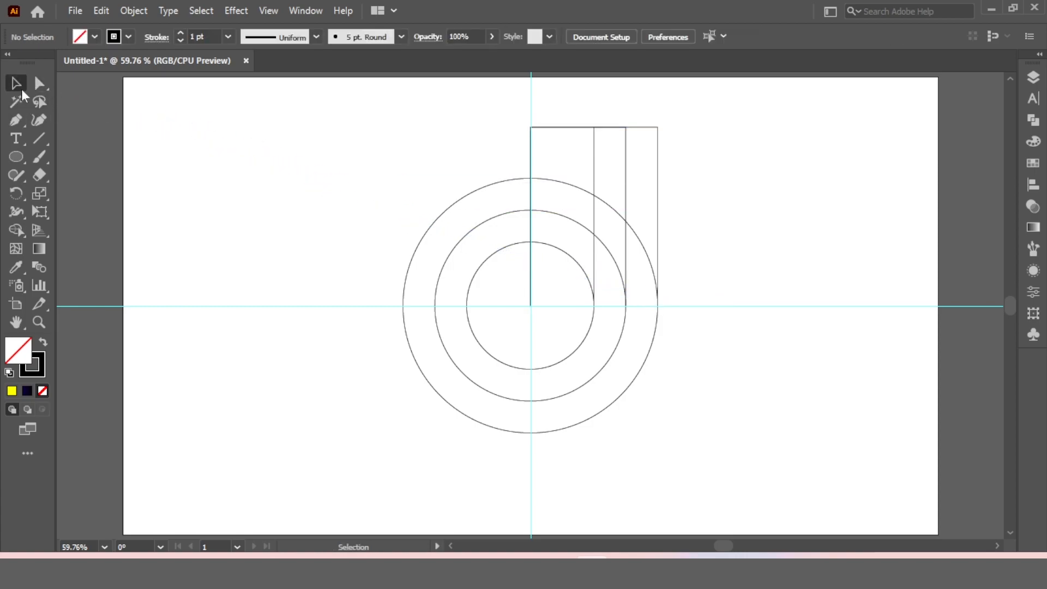
{"action": "left_click_drag", "start_coordinate": [660, 161], "coordinate": [654, 160]}
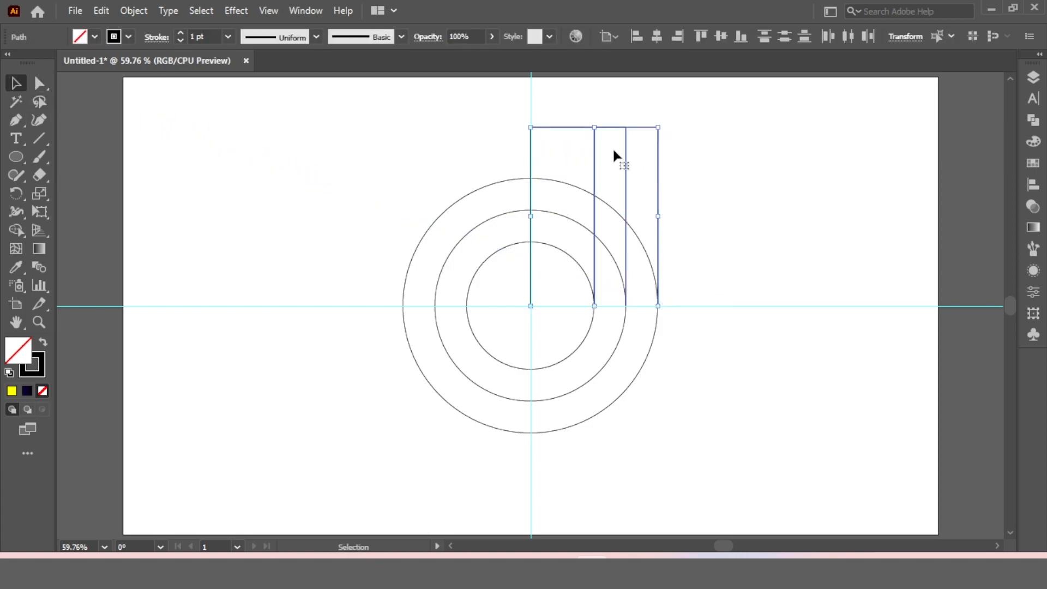
{"action": "left_click", "coordinate": [39, 83]}
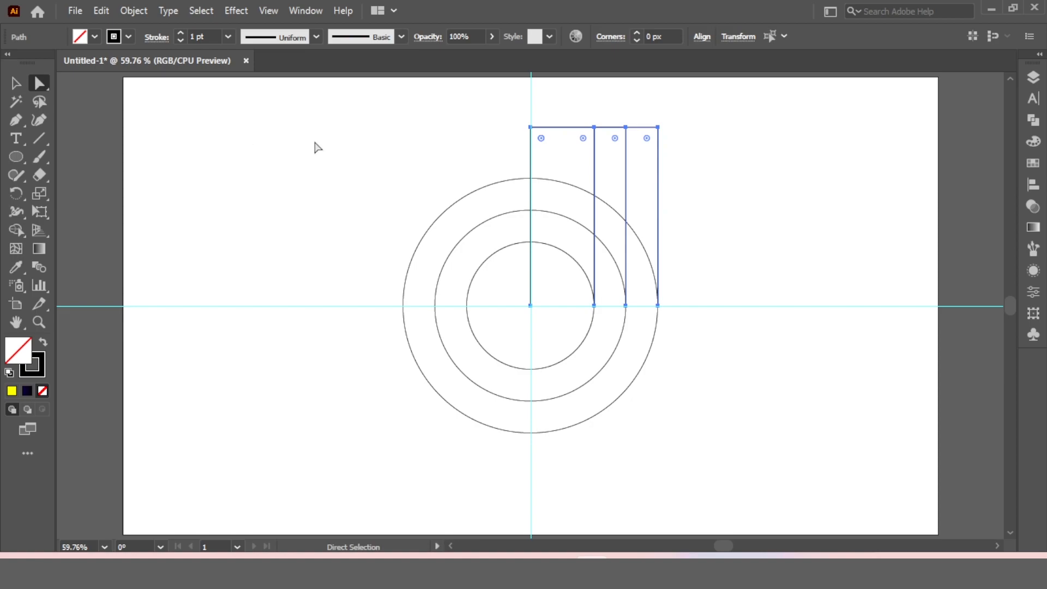
{"action": "left_click", "coordinate": [647, 140], "text": "shift"}
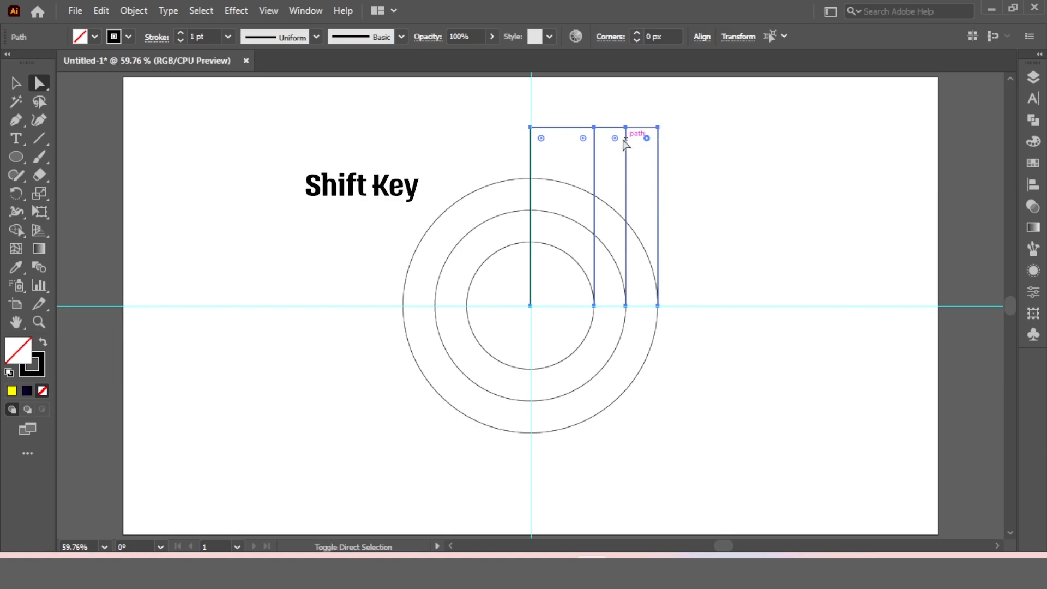
{"action": "left_click", "coordinate": [584, 140], "text": "shift"}
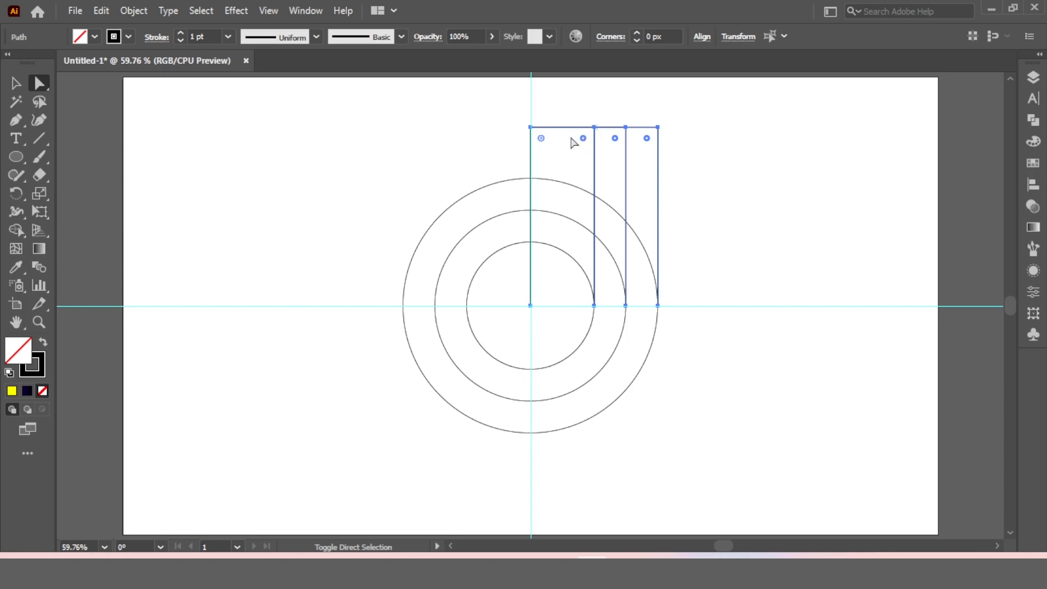
{"action": "double_click", "coordinate": [647, 139]}
{"action": "type", "text": "50"}
{"action": "key", "text": "Tab"}
{"action": "type", "text": "75"}
{"action": "key", "text": "Tab"}
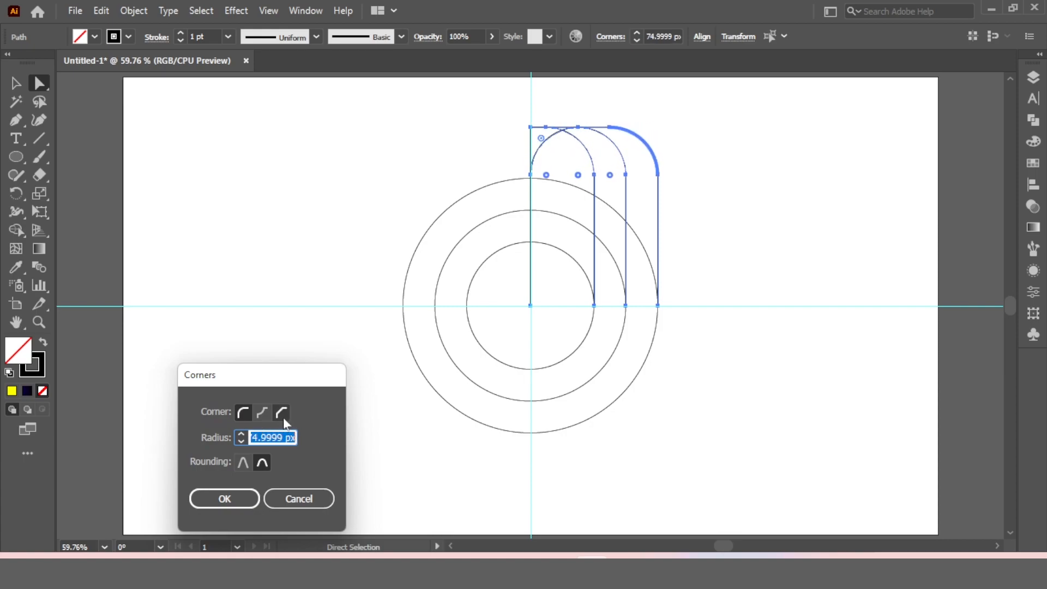
{"action": "left_click", "coordinate": [282, 414]}
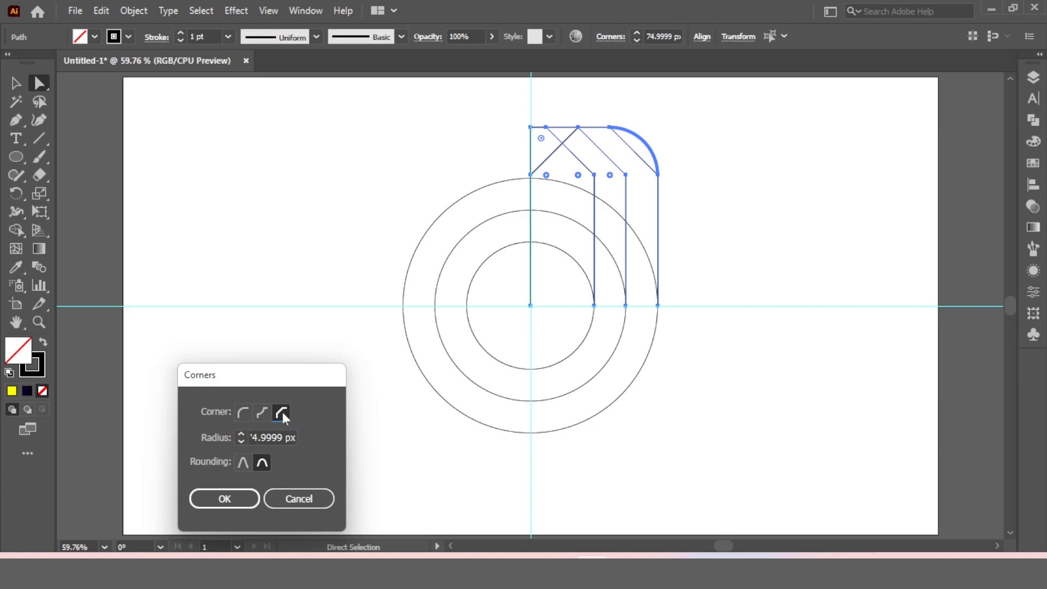
{"action": "left_click", "coordinate": [224, 497]}
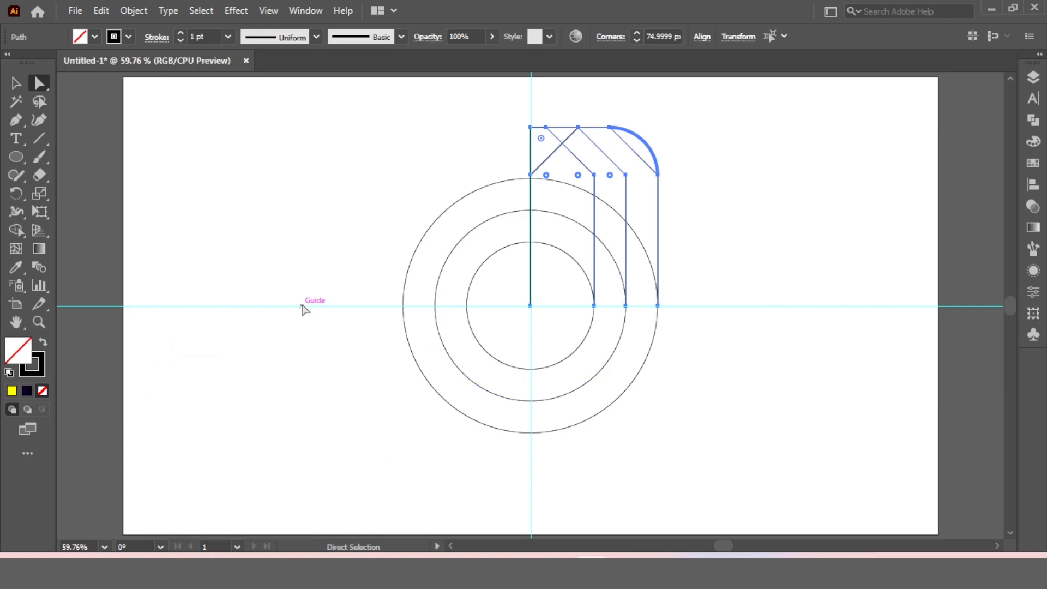
{"action": "key", "text": "v"}
{"action": "left_click", "coordinate": [315, 165]}
- Merge the regions above the circles into three vertical chamfered bands using the Shape Builder with a red fill
{"action": "left_click_drag", "start_coordinate": [377, 155], "coordinate": [738, 485]}
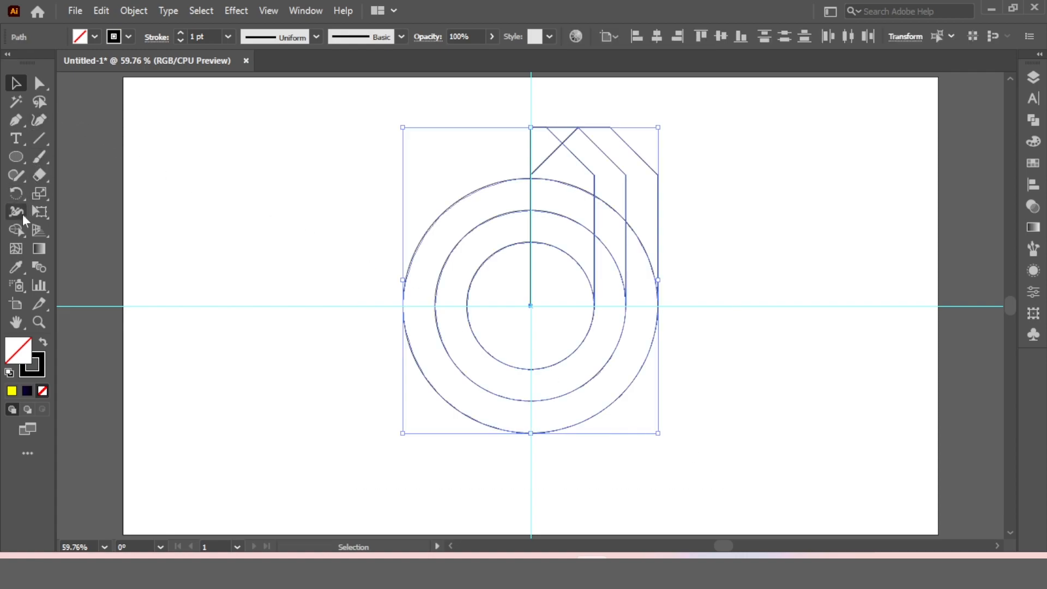
{"action": "left_click", "coordinate": [17, 230]}
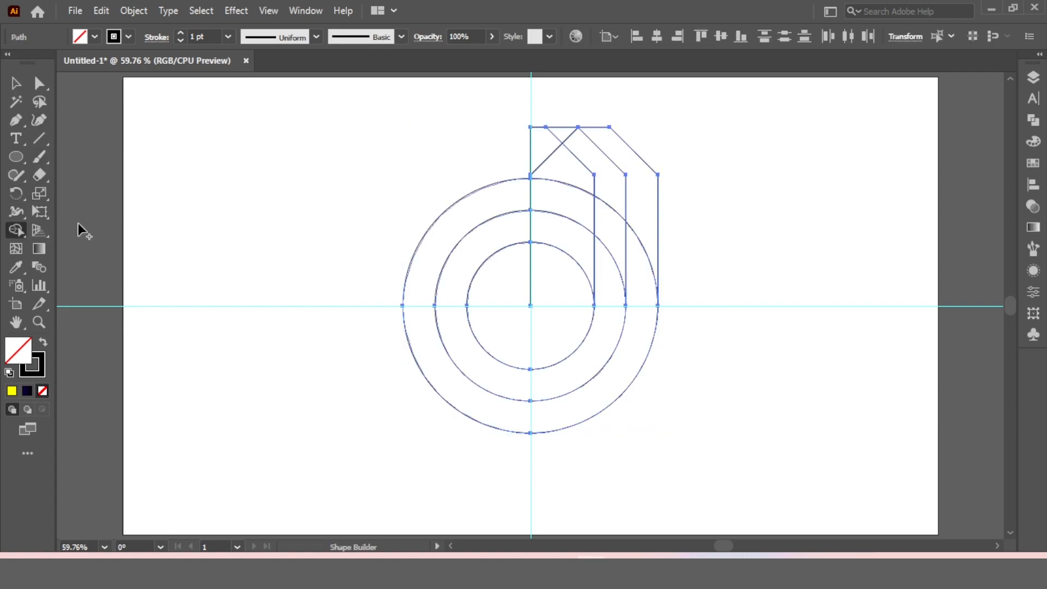
{"action": "left_click", "coordinate": [93, 38]}
{"action": "left_click", "coordinate": [53, 62]}
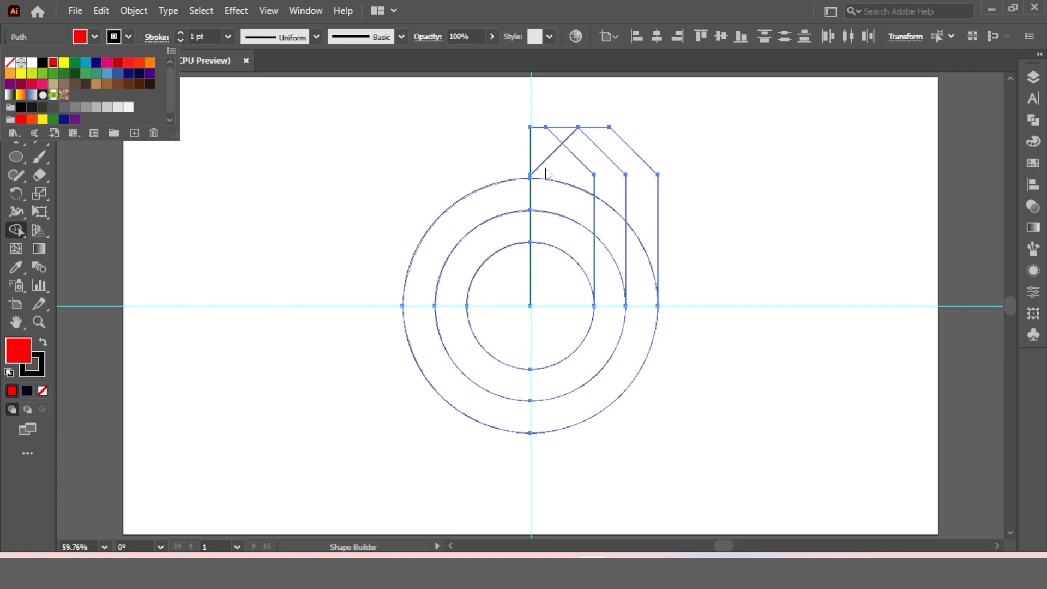
{"action": "left_click_drag", "start_coordinate": [541, 155], "coordinate": [557, 234]}
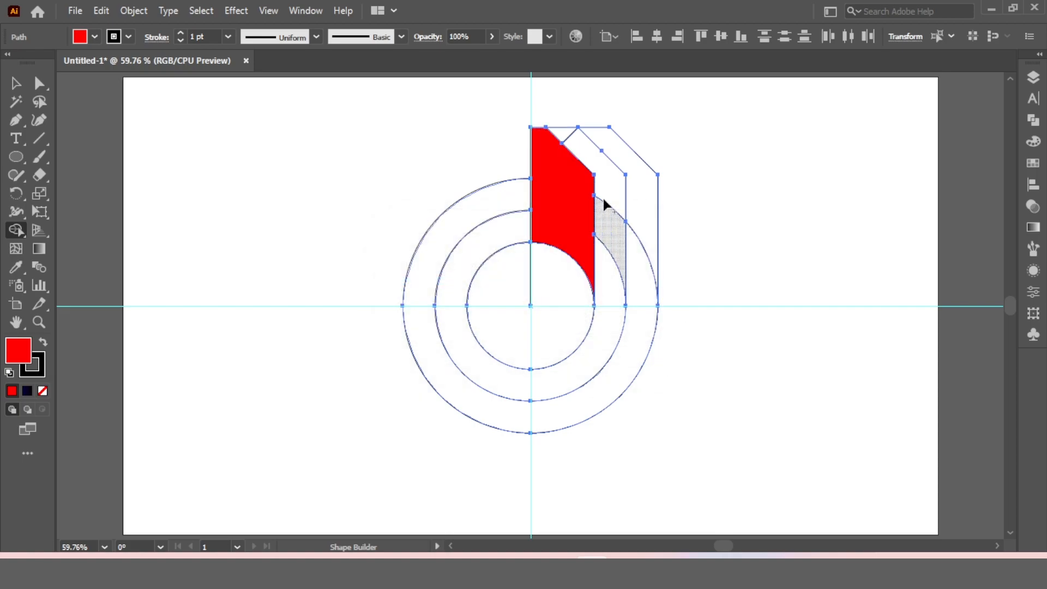
{"action": "mouse_move", "coordinate": [568, 140]}
{"action": "left_mouse_down"}
{"action": "mouse_move", "coordinate": [594, 164]}
{"action": "mouse_move", "coordinate": [613, 233]}
{"action": "left_mouse_up"}
{"action": "left_click_drag", "start_coordinate": [620, 152], "coordinate": [642, 226]}
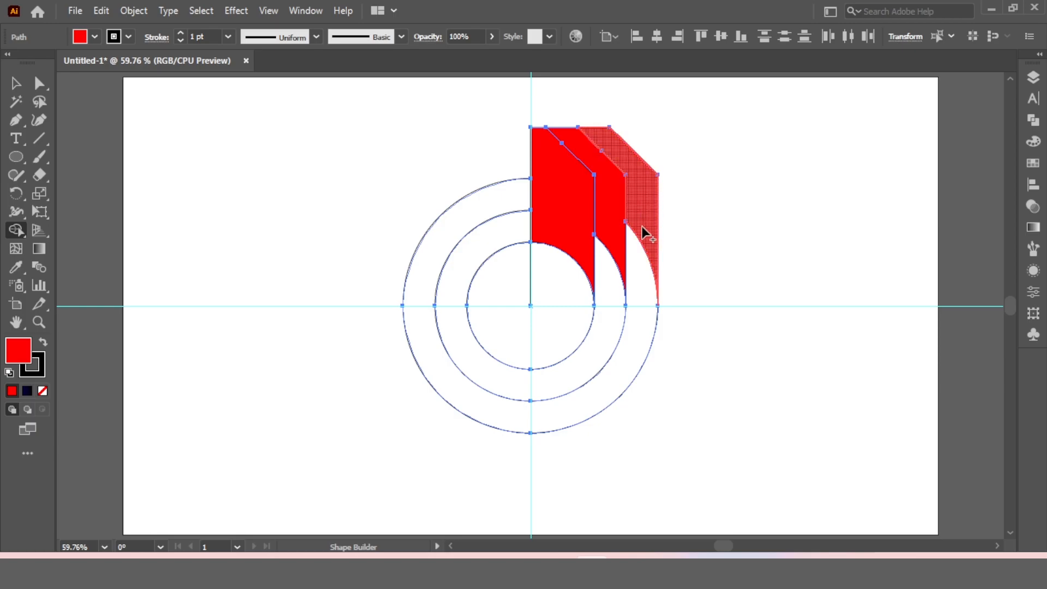
- Join the two ring shapes to the middle and outer bands, and remove the innermost band and center line with the Shape Builder
{"action": "left_click", "coordinate": [627, 336]}
{"action": "left_click", "coordinate": [613, 282]}
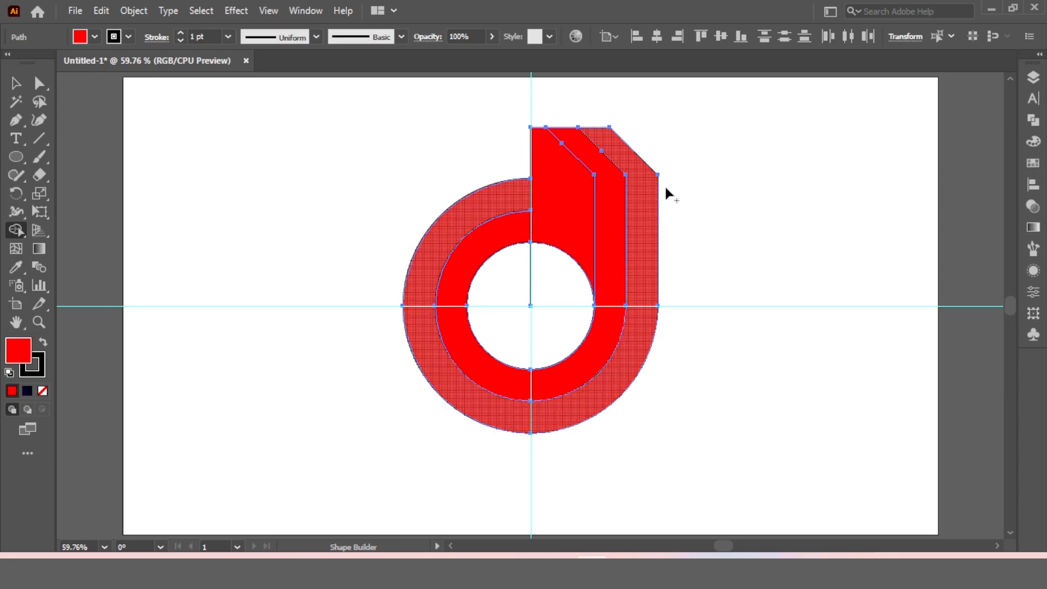
{"action": "left_click", "coordinate": [558, 175], "text": "alt"}
{"action": "mouse_move", "coordinate": [568, 232]}
{"action": "left_mouse_down"}
{"action": "mouse_move", "coordinate": [552, 298]}
{"action": "mouse_move", "coordinate": [549, 288]}
{"action": "left_mouse_up"}
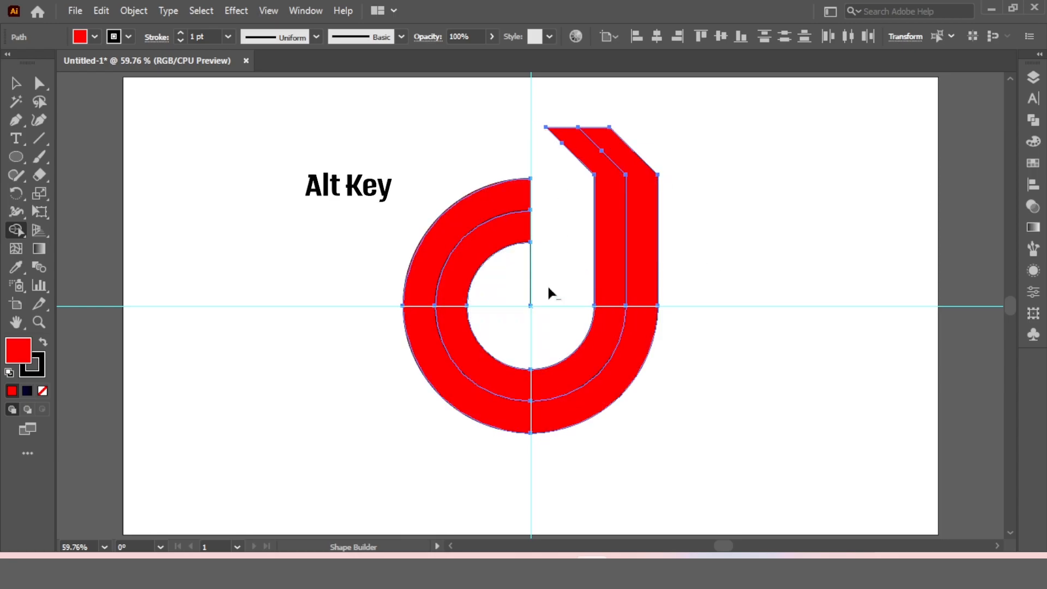
- Remove the stroke from both logo bands and fill them with black
{"action": "left_click", "coordinate": [16, 83]}
{"action": "left_click", "coordinate": [208, 127]}
{"action": "left_click_drag", "start_coordinate": [453, 133], "coordinate": [685, 241]}
{"action": "left_click", "coordinate": [126, 39]}
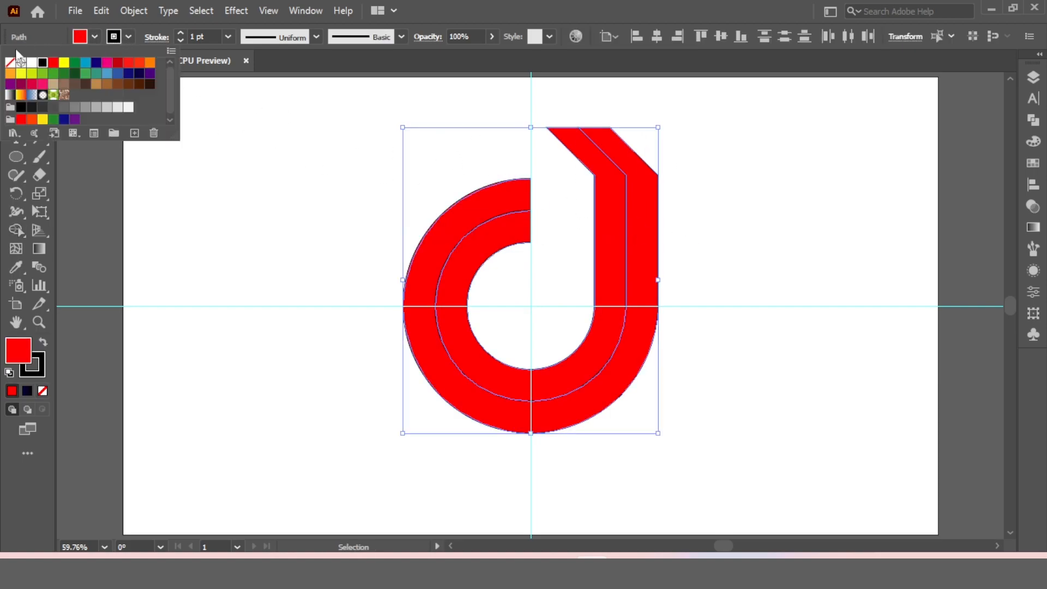
{"action": "left_click", "coordinate": [10, 63]}
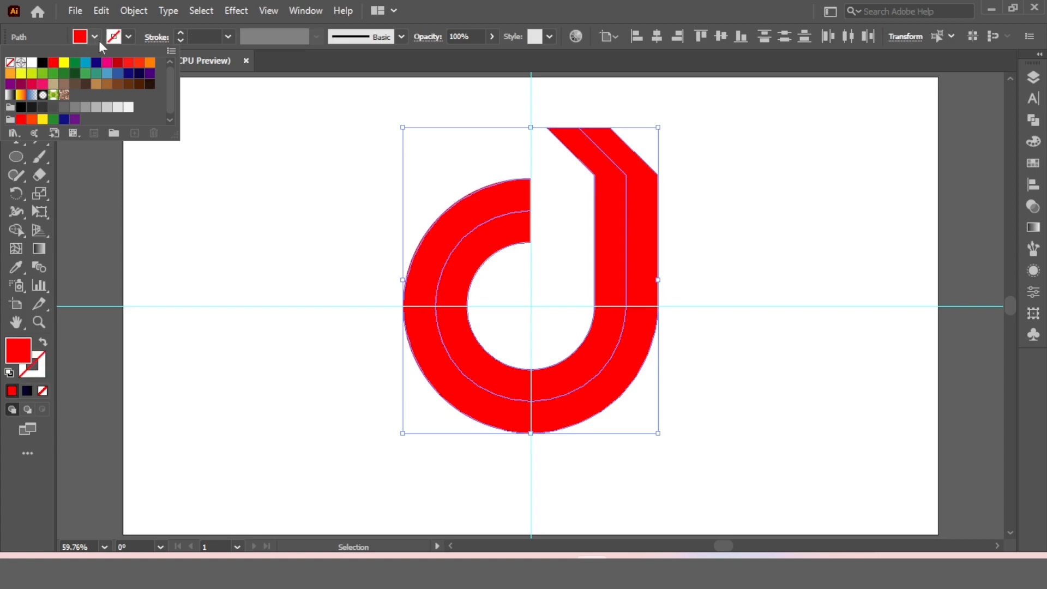
{"action": "left_click", "coordinate": [1035, 142]}
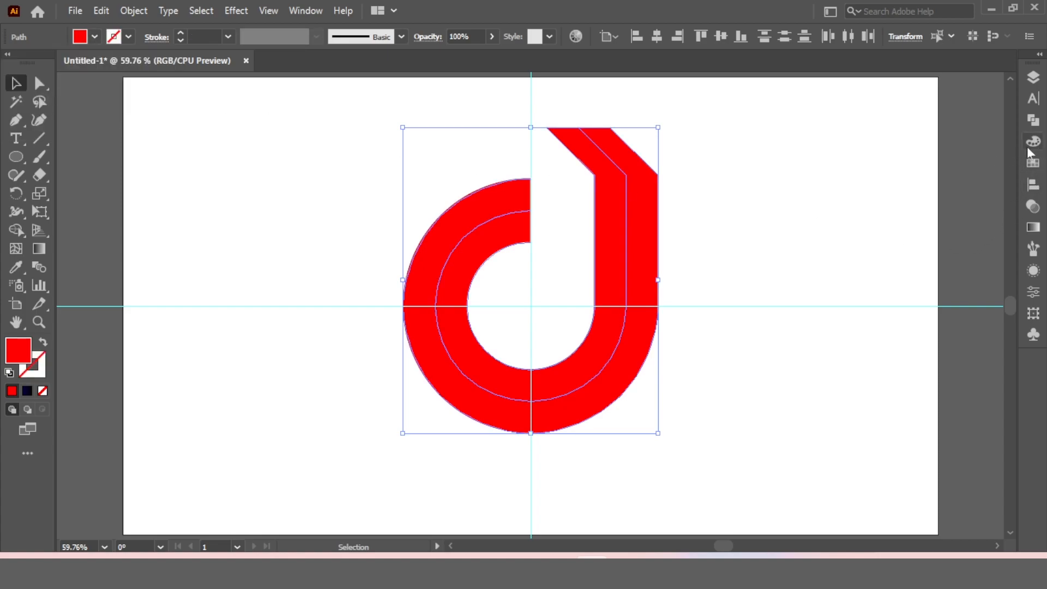
{"action": "left_click", "coordinate": [1027, 147]}
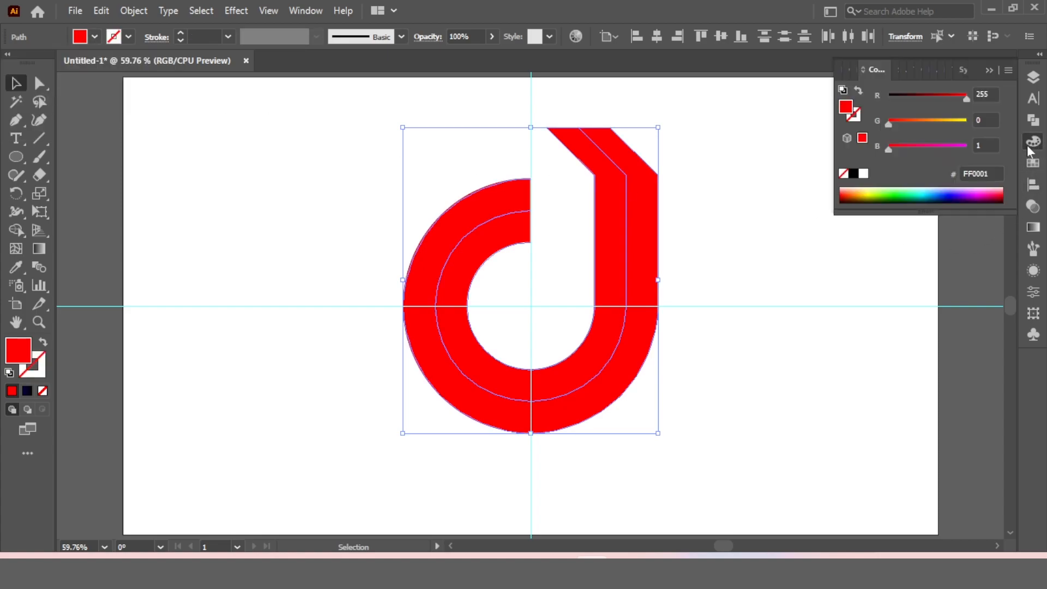
{"action": "left_click", "coordinate": [854, 175]}
{"action": "left_click", "coordinate": [714, 146]}
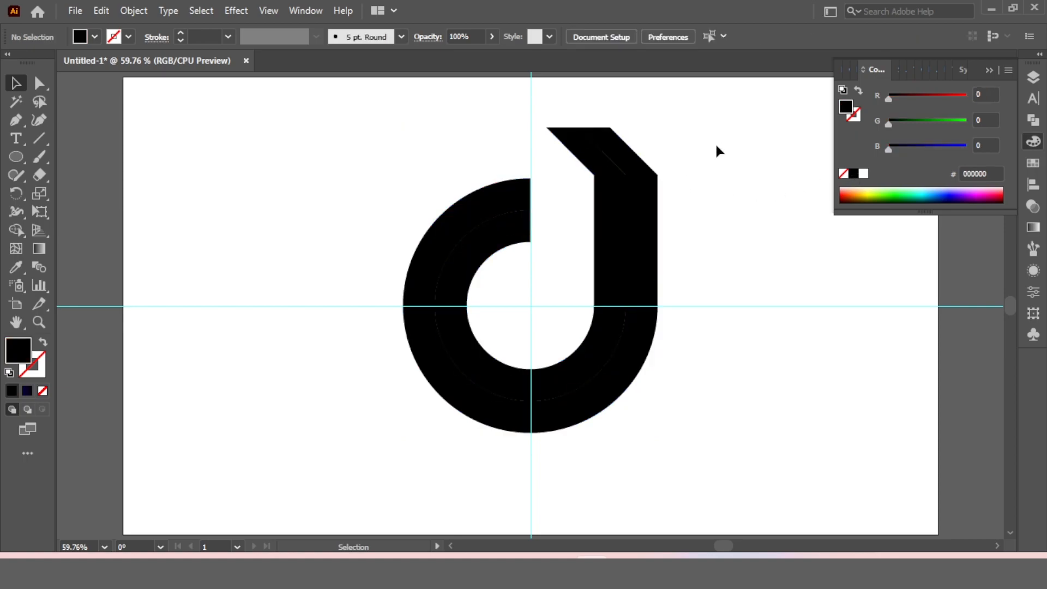
- Fill the inner logo band with blue 4FA0CA
{"action": "left_click", "coordinate": [602, 196]}
{"action": "left_click", "coordinate": [95, 37]}
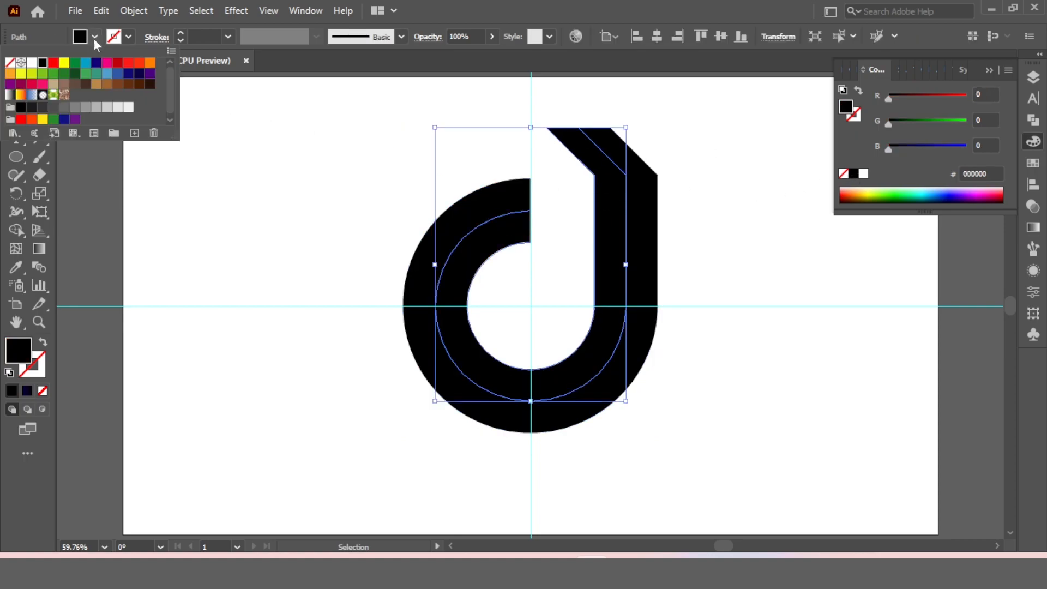
{"action": "left_click", "coordinate": [109, 74]}
{"action": "left_click", "coordinate": [712, 184]}
{"action": "left_click", "coordinate": [713, 182]}
- Group the inner and outer logo bands
{"action": "left_click_drag", "start_coordinate": [685, 125], "coordinate": [540, 186]}
{"action": "left_click", "coordinate": [134, 11]}
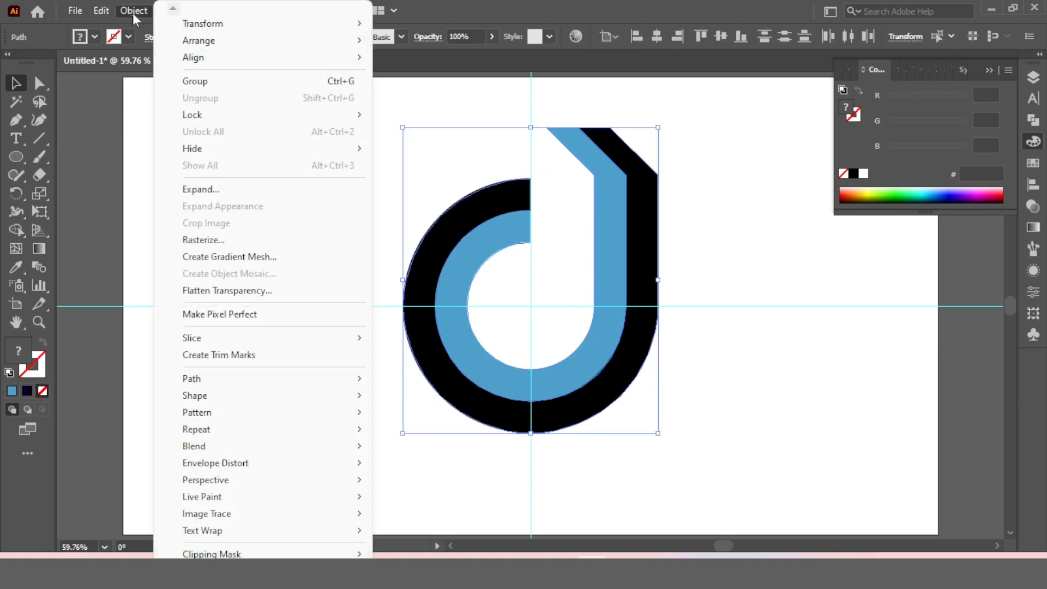
{"action": "left_click", "coordinate": [199, 83]}
- Scale the logo group down to a bit over half its size and move its upper-right corner to the guides' intersection
{"action": "left_click", "coordinate": [659, 129]}
{"action": "left_click_drag", "start_coordinate": [659, 128], "coordinate": [605, 192]}
{"action": "left_click_drag", "start_coordinate": [590, 237], "coordinate": [514, 346]}
{"action": "left_click", "coordinate": [615, 342]}
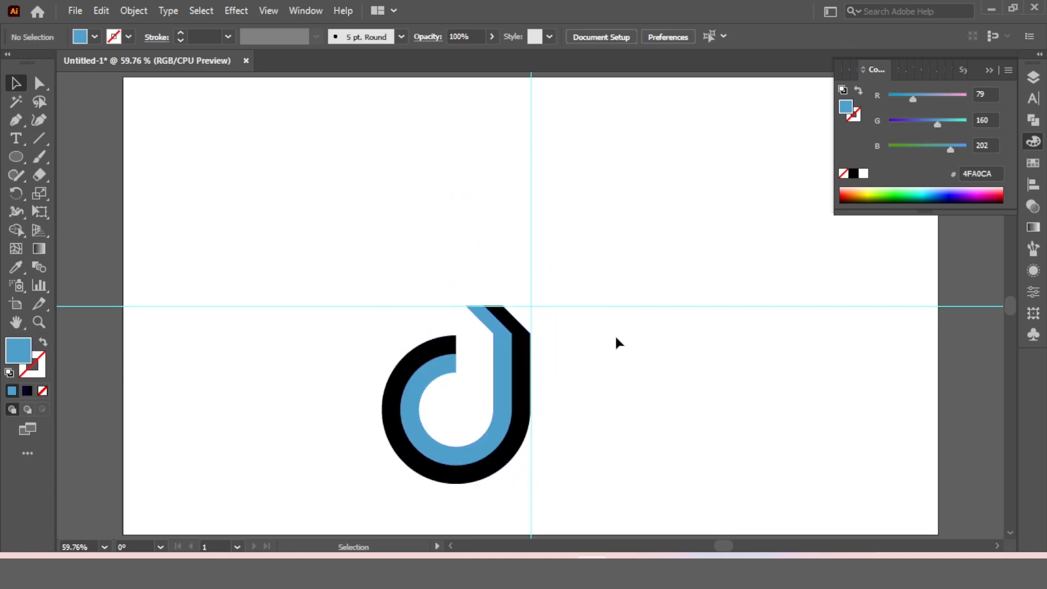
- Ungroup the logo into its separate bands
{"action": "left_click", "coordinate": [516, 346]}
{"action": "right_click", "coordinate": [516, 346]}
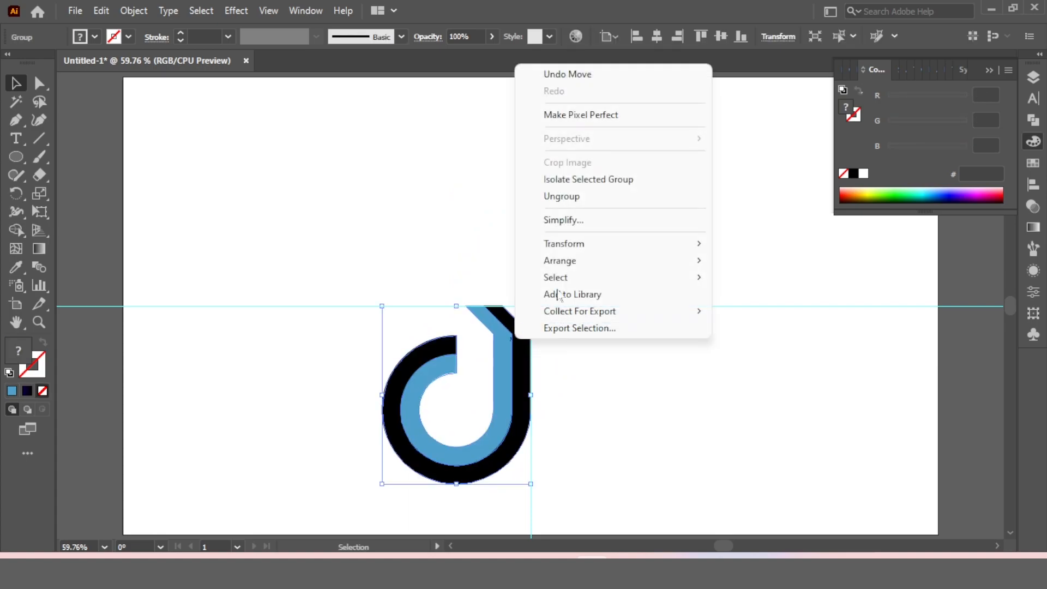
{"action": "left_click", "coordinate": [570, 197]}
{"action": "left_click", "coordinate": [534, 350]}
- Apply the White, Black linear gradient to the inner logo band
{"action": "left_click", "coordinate": [502, 335]}
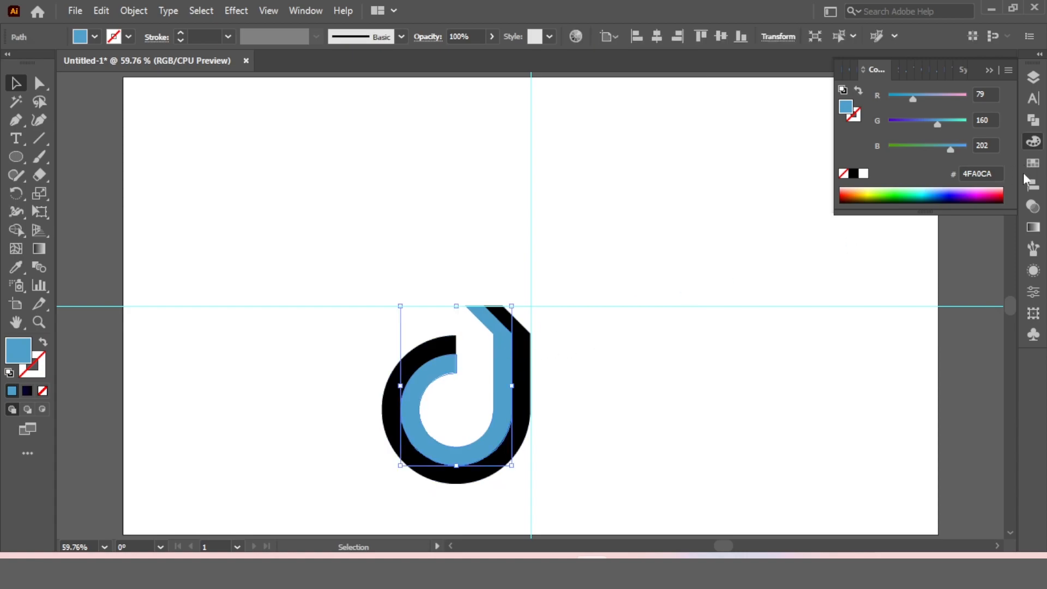
{"action": "left_click", "coordinate": [1034, 228]}
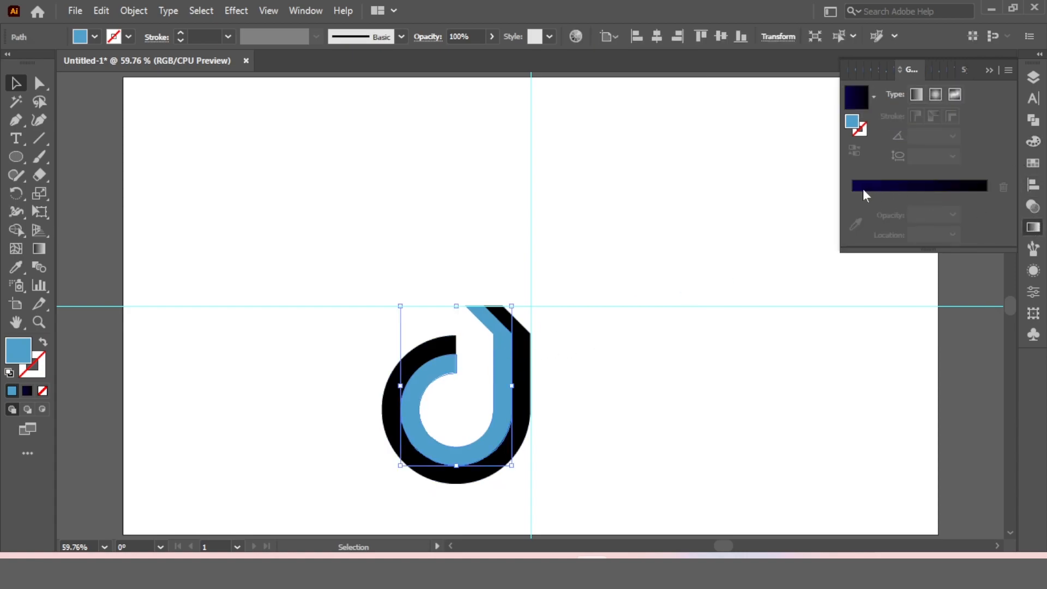
{"action": "left_click", "coordinate": [874, 96]}
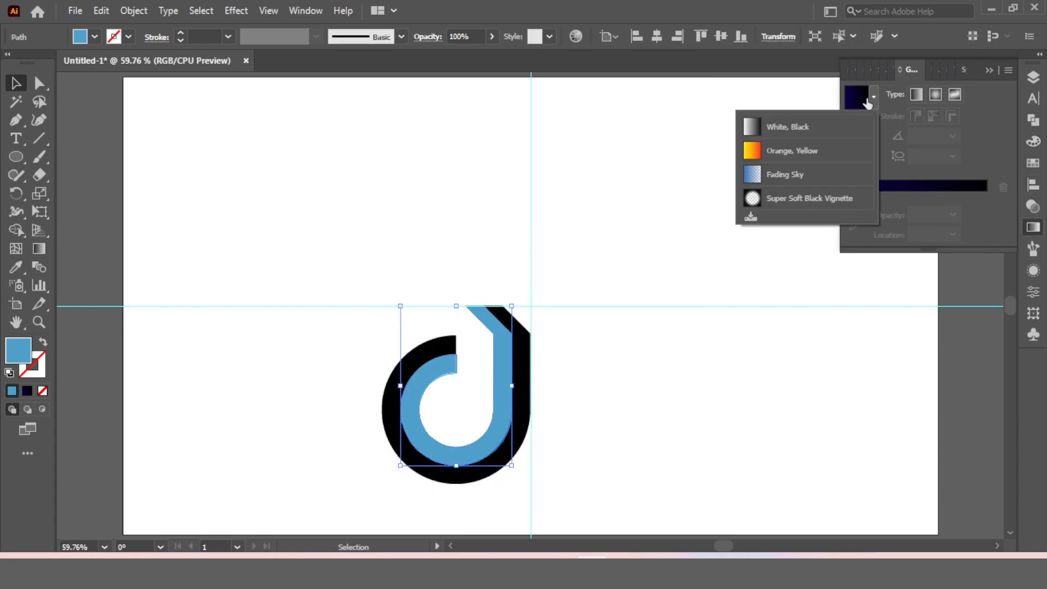
{"action": "left_click", "coordinate": [779, 141]}
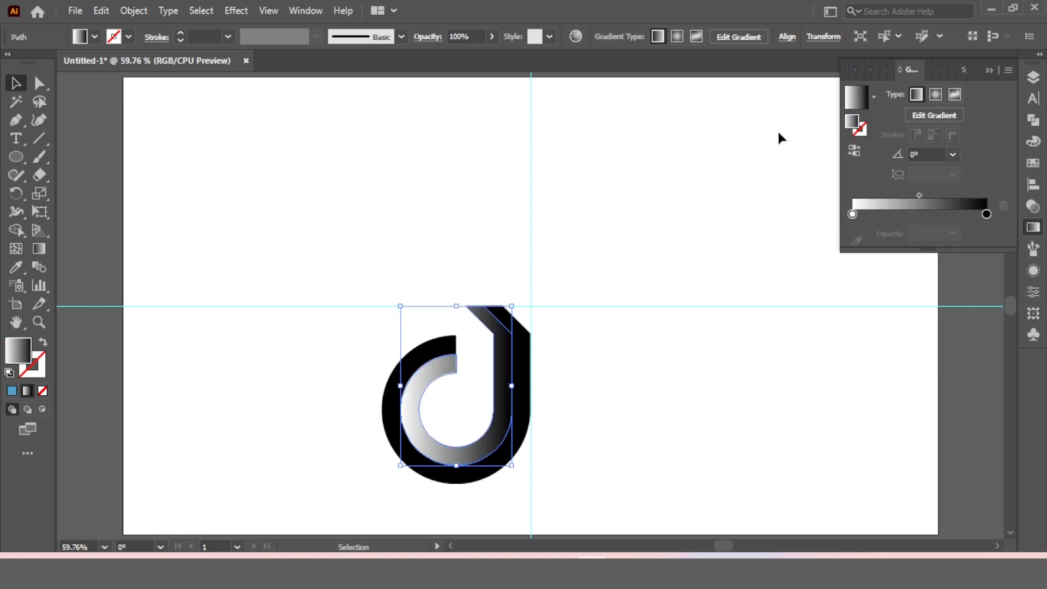
{"action": "left_click", "coordinate": [622, 368]}
- Redirect the inner band's gradient to -90°, running from white at its upper end to black near its base
{"action": "left_click", "coordinate": [501, 353]}
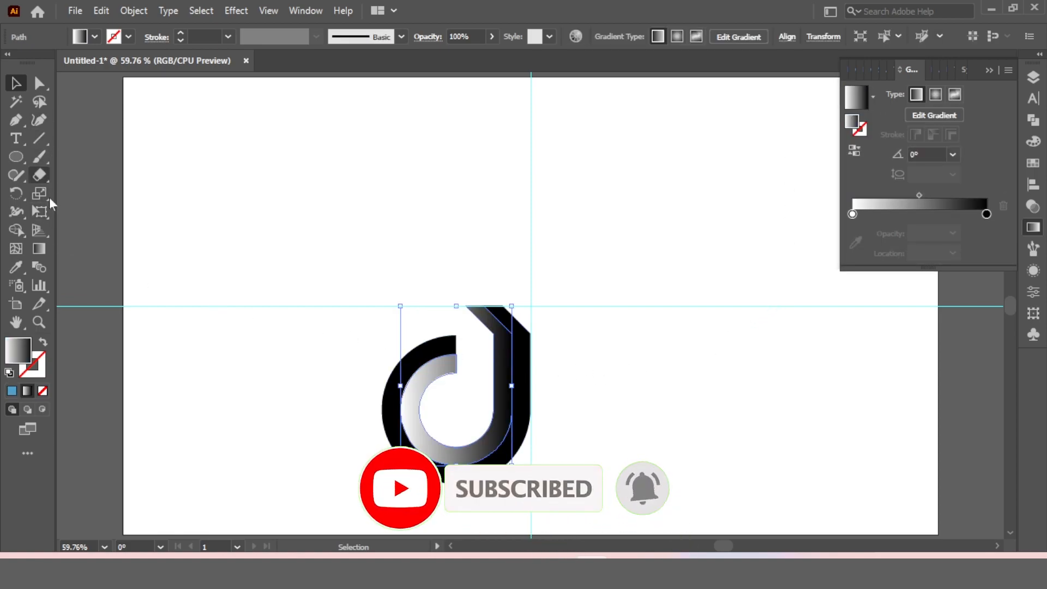
{"action": "left_click", "coordinate": [38, 249]}
{"action": "left_click_drag", "start_coordinate": [465, 306], "coordinate": [469, 449]}
{"action": "left_click", "coordinate": [15, 82]}
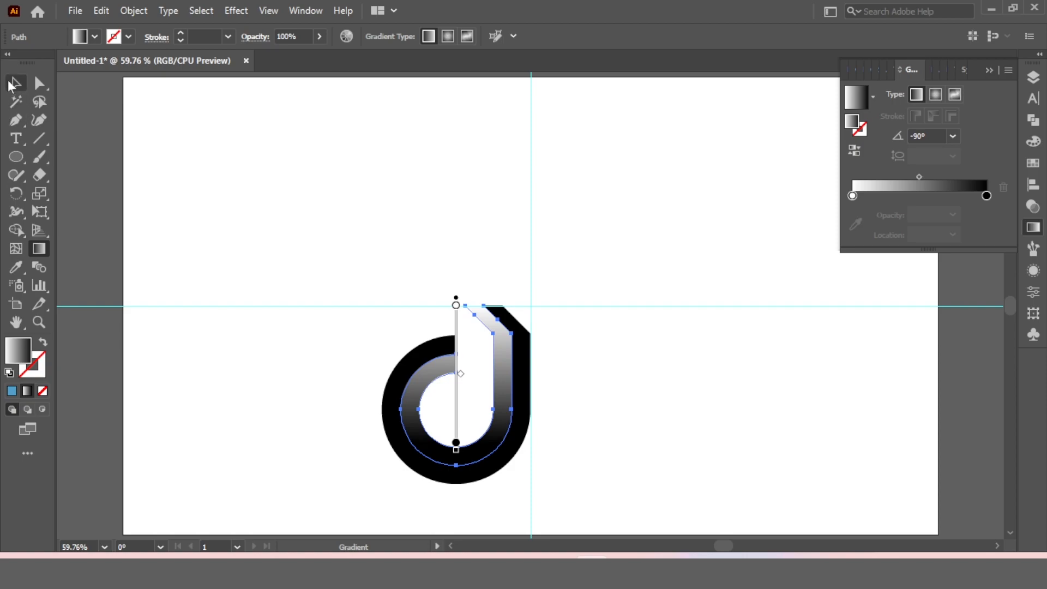
{"action": "left_click", "coordinate": [633, 322]}
- Copy the inner band's white-to-black gradient onto the outer band with the Eyedropper
{"action": "left_click", "coordinate": [528, 367]}
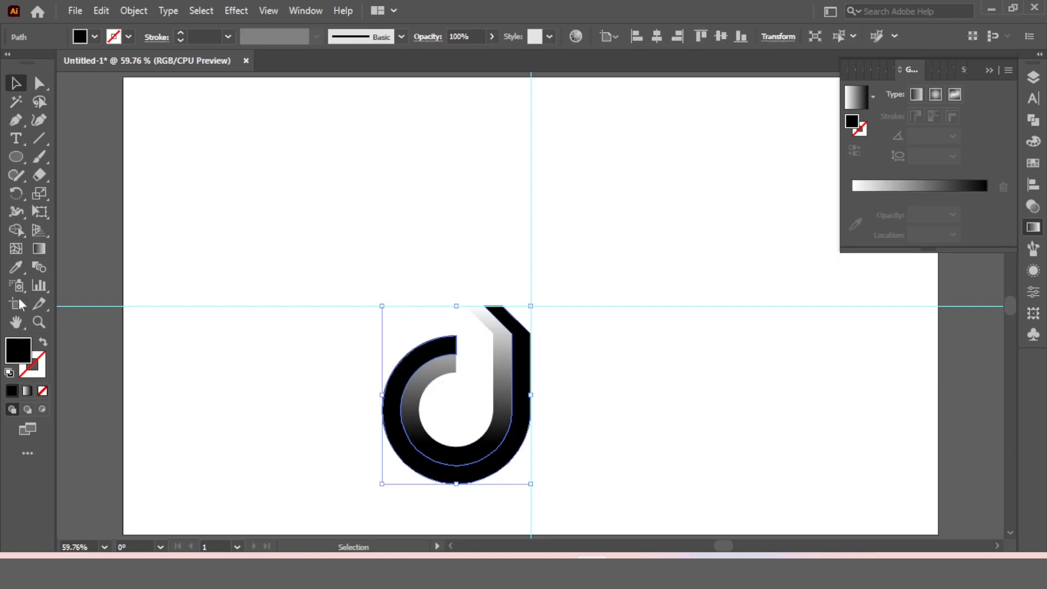
{"action": "left_click", "coordinate": [15, 268]}
{"action": "left_click", "coordinate": [505, 352]}
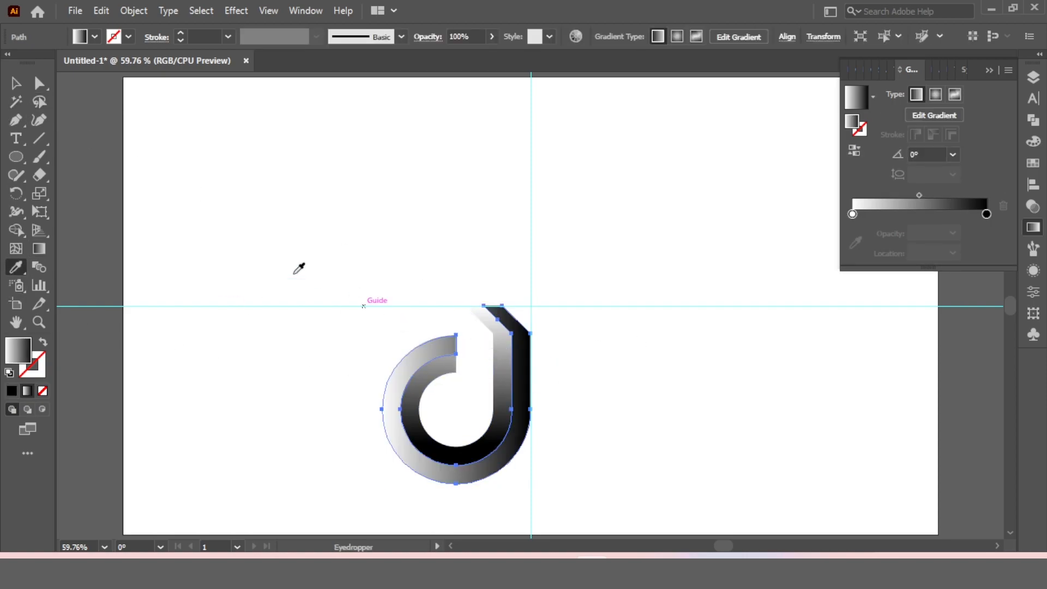
{"action": "left_click", "coordinate": [15, 83]}
{"action": "left_click", "coordinate": [253, 152]}
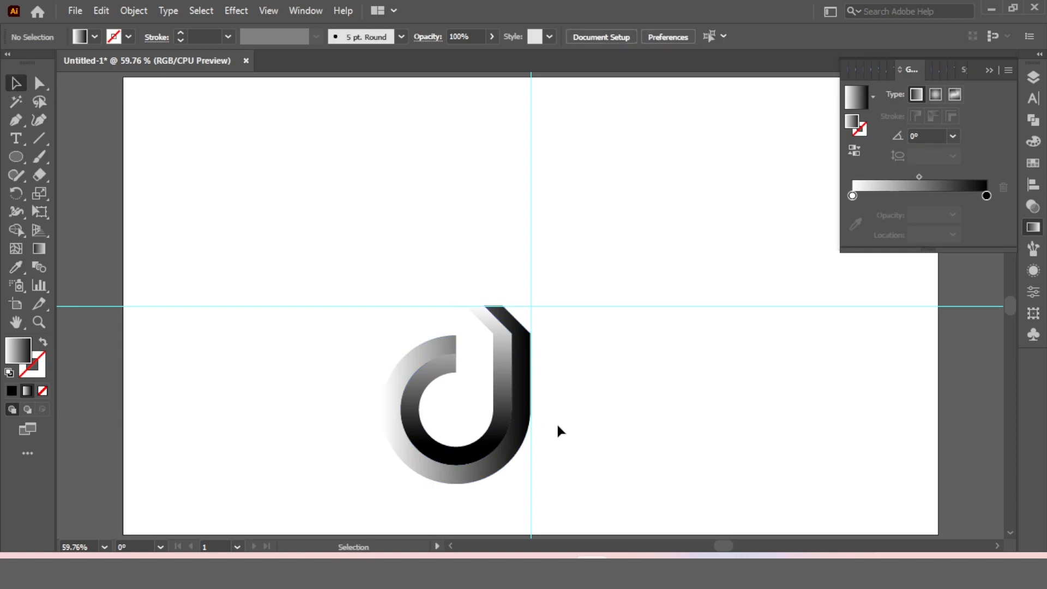
- Redirect the outer band's gradient to 90°, running from white at its base to black at its upper end
{"action": "left_click", "coordinate": [522, 431]}
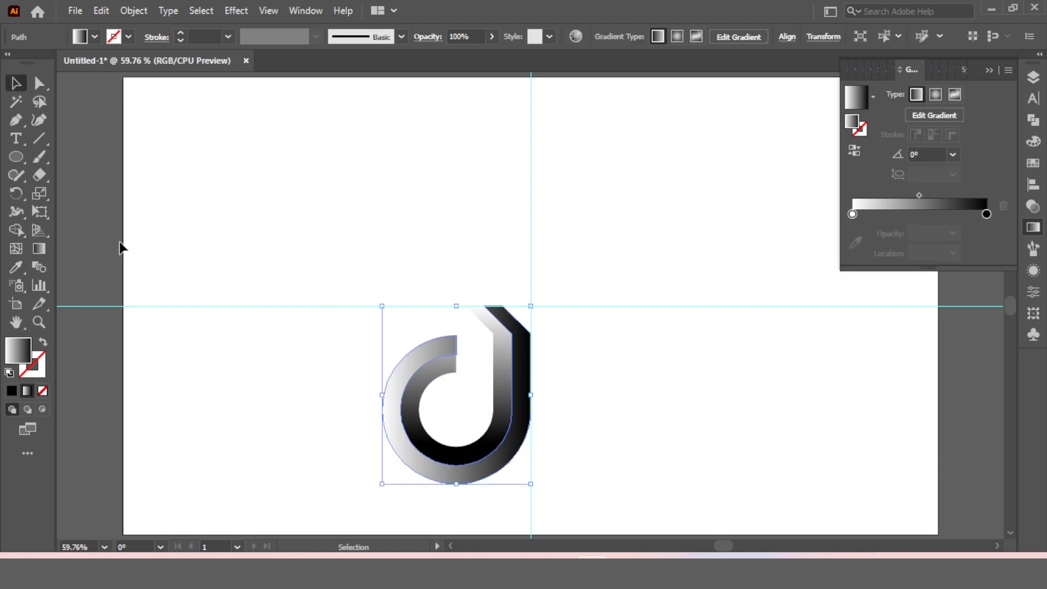
{"action": "left_click", "coordinate": [39, 249]}
{"action": "mouse_move", "coordinate": [456, 486]}
{"action": "left_mouse_down"}
{"action": "mouse_move", "coordinate": [457, 363]}
{"action": "mouse_move", "coordinate": [474, 316]}
{"action": "left_mouse_up"}
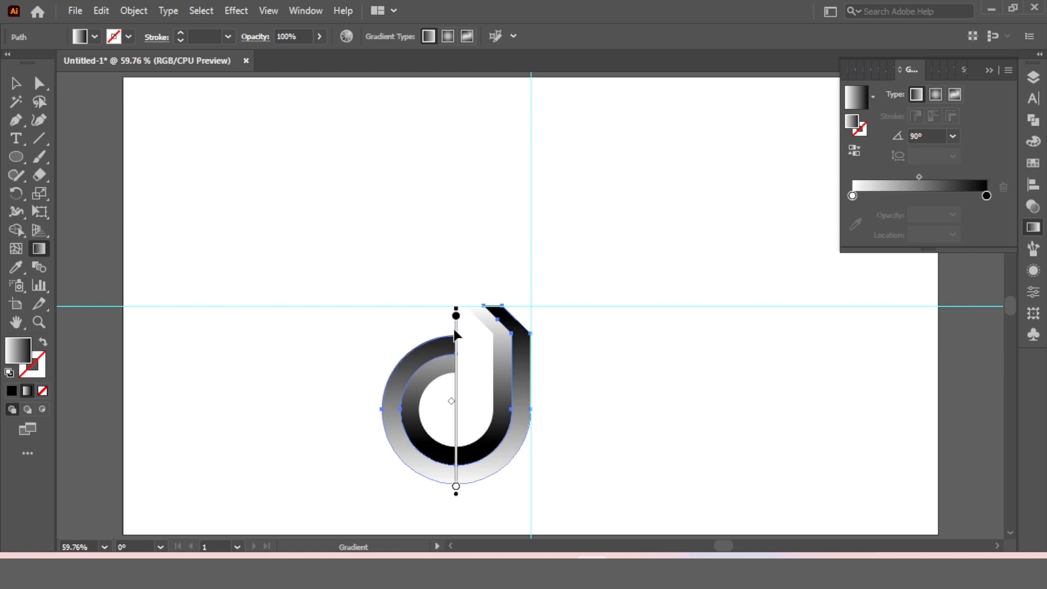
{"action": "left_click", "coordinate": [16, 83]}
{"action": "left_click", "coordinate": [328, 276]}
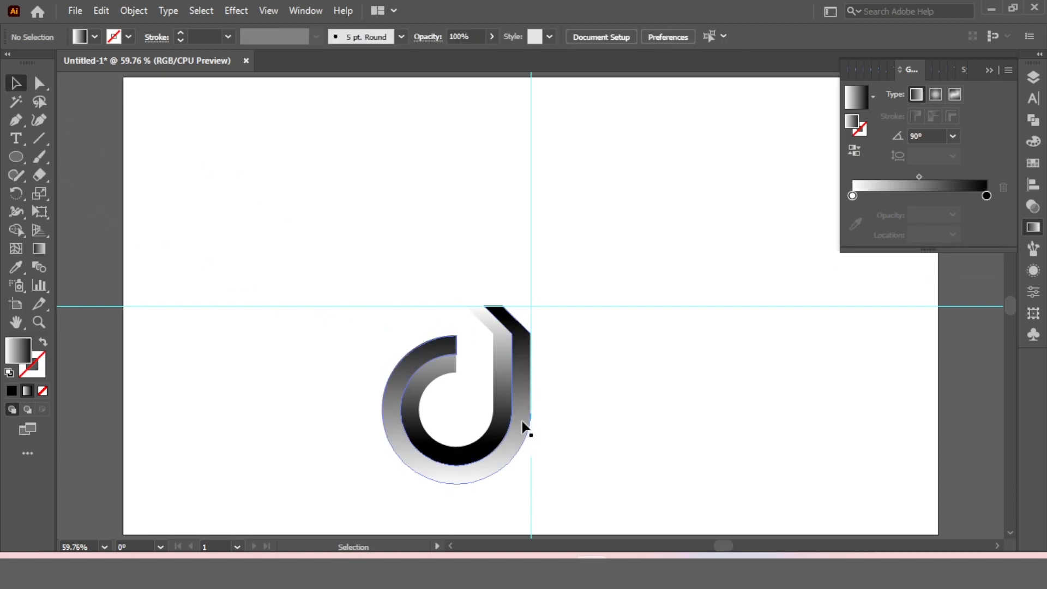
- Try reversing the outer band's gradient and switch it back
{"action": "left_click", "coordinate": [527, 365]}
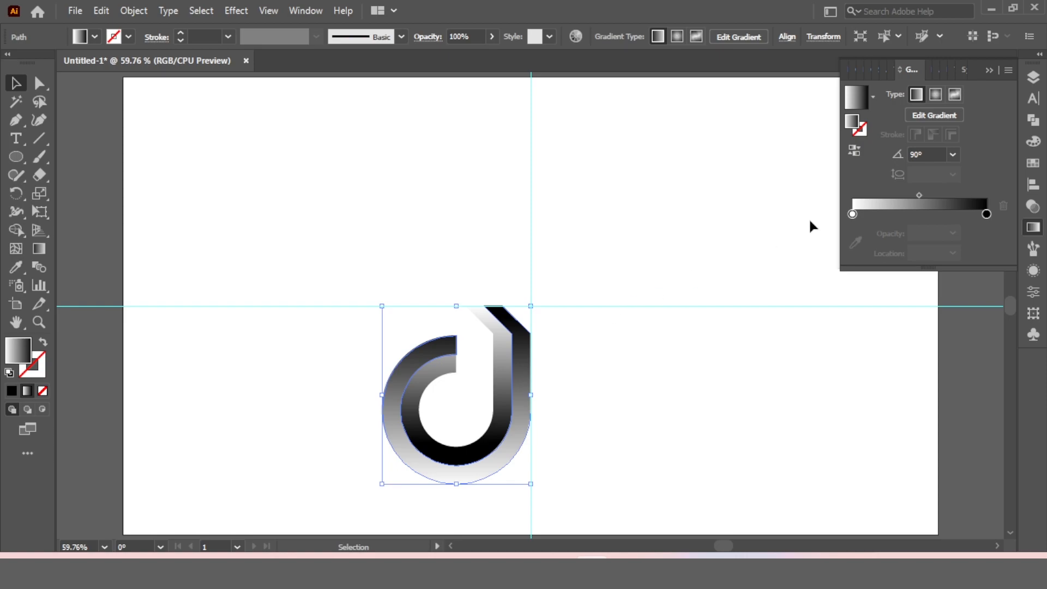
{"action": "left_click", "coordinate": [854, 151]}
{"action": "left_click", "coordinate": [854, 151]}
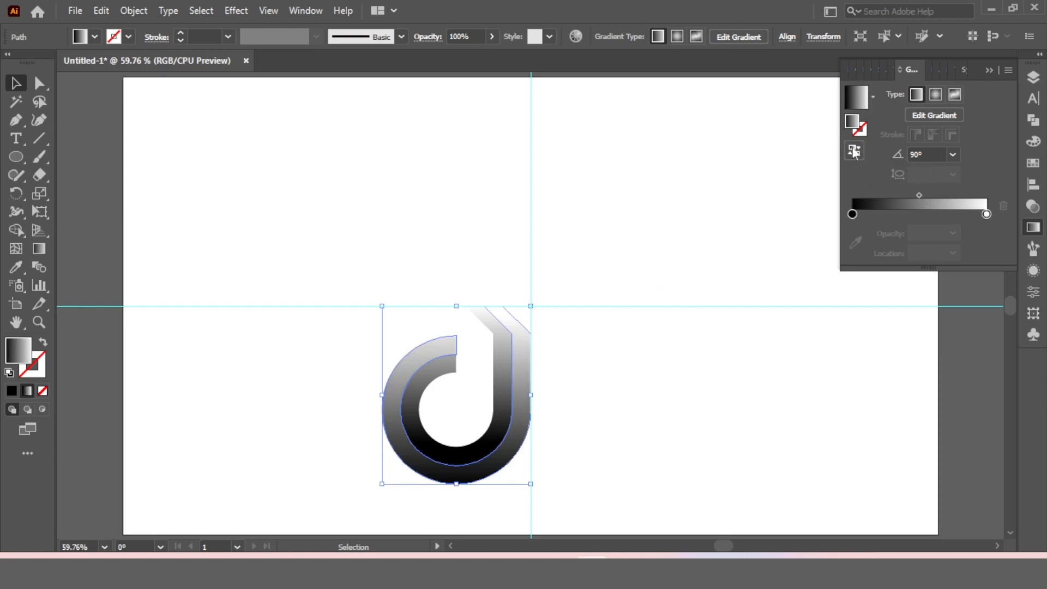
{"action": "left_click", "coordinate": [547, 381]}
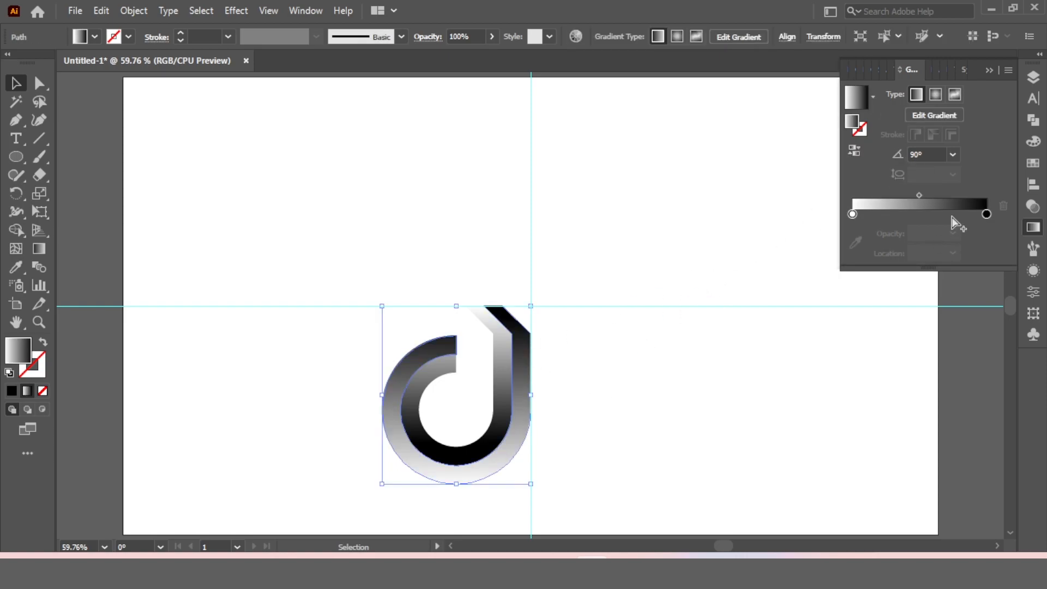
- Set the midpoint location of the outer band's gradient to 40%
{"action": "left_click_drag", "start_coordinate": [917, 195], "coordinate": [898, 195]}
{"action": "left_click", "coordinate": [954, 253]}
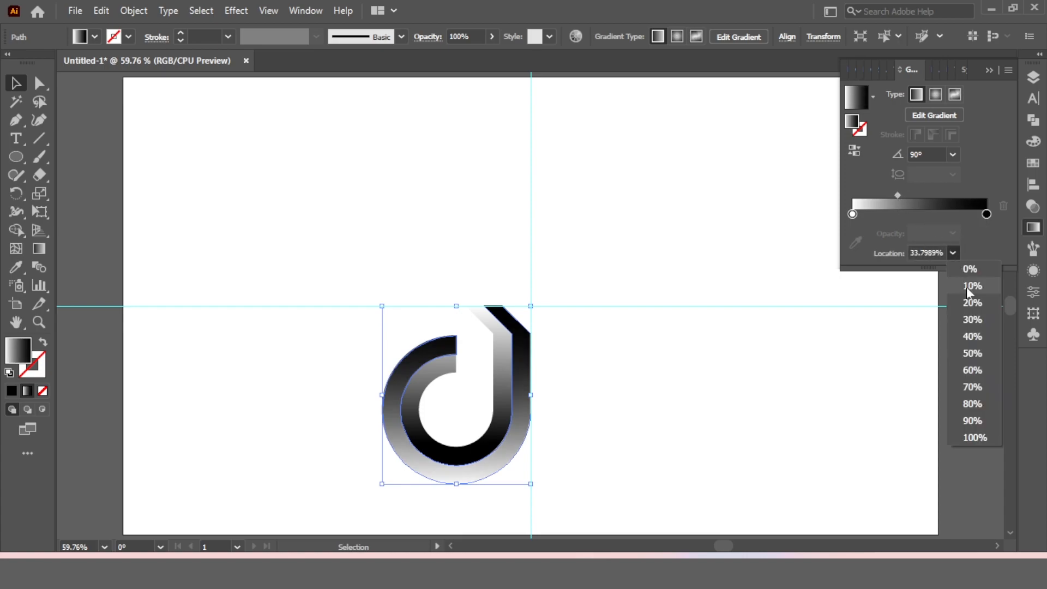
{"action": "left_click", "coordinate": [972, 338]}
{"action": "left_click", "coordinate": [630, 410]}
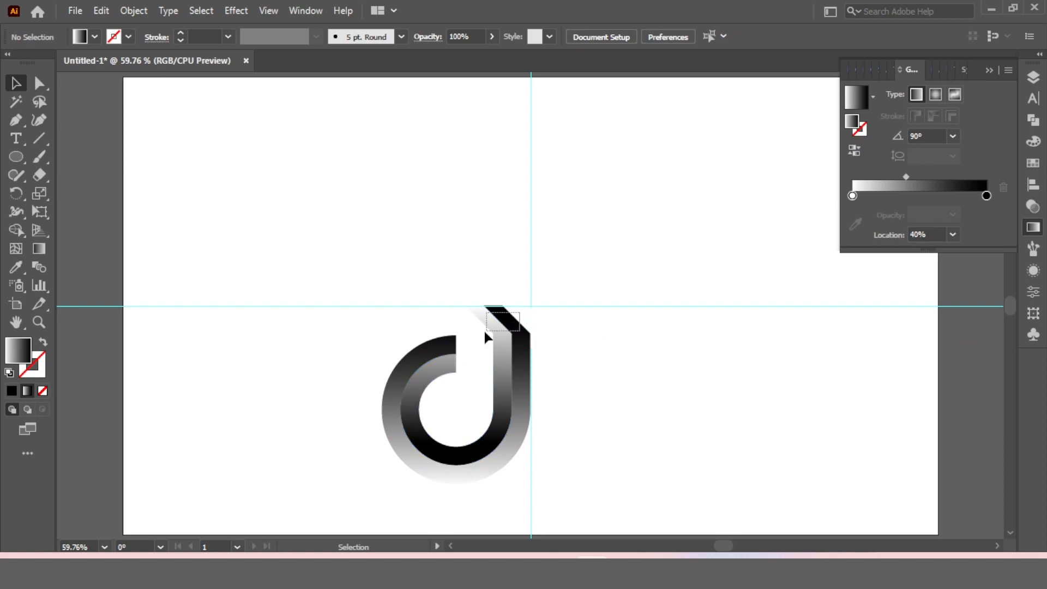
- Group the two gradient-filled bands and select the resulting logo group
{"action": "left_click_drag", "start_coordinate": [486, 331], "coordinate": [483, 333]}
{"action": "left_click", "coordinate": [133, 10]}
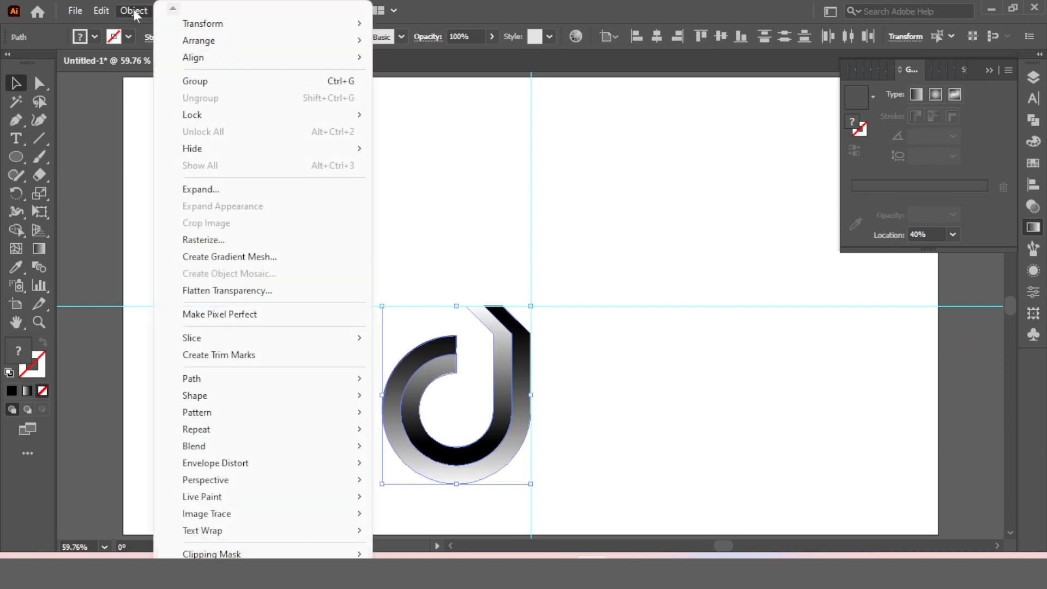
{"action": "left_click", "coordinate": [205, 81]}
{"action": "left_click", "coordinate": [598, 376]}
{"action": "left_click", "coordinate": [519, 354]}
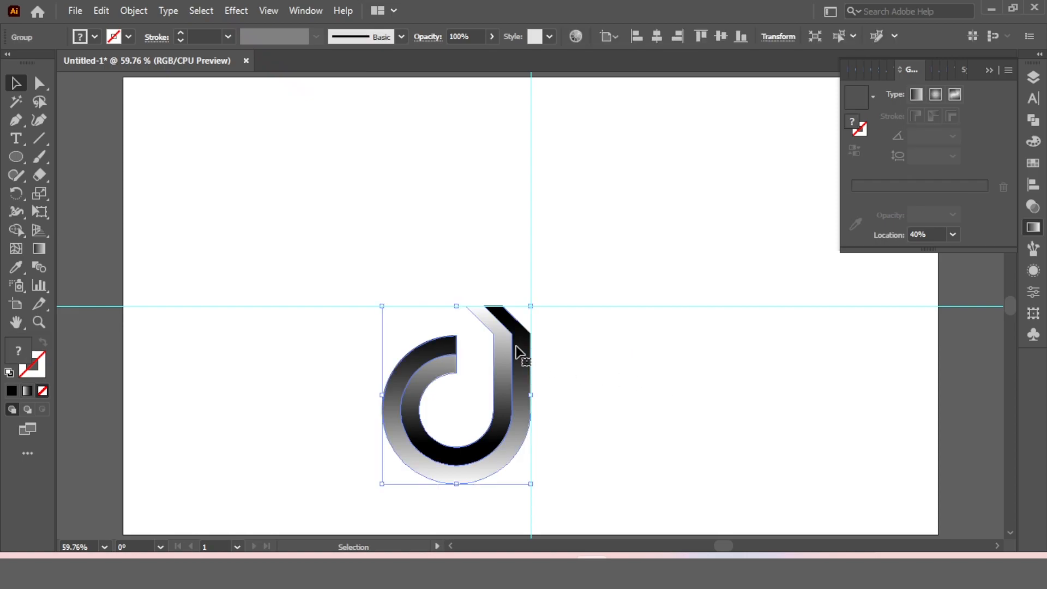
- Rotate copies of the logo group by 90° about the guide intersection, repeating the transformation until four arms form a full circle
{"action": "left_click_drag", "start_coordinate": [16, 194], "coordinate": [83, 192]}
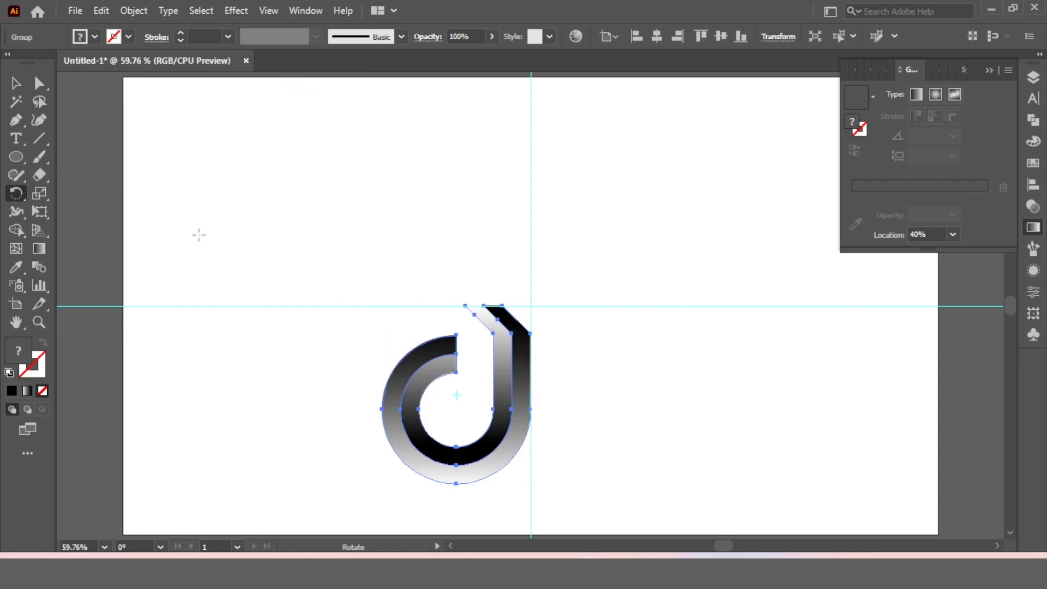
{"action": "left_click", "coordinate": [531, 306], "text": "alt"}
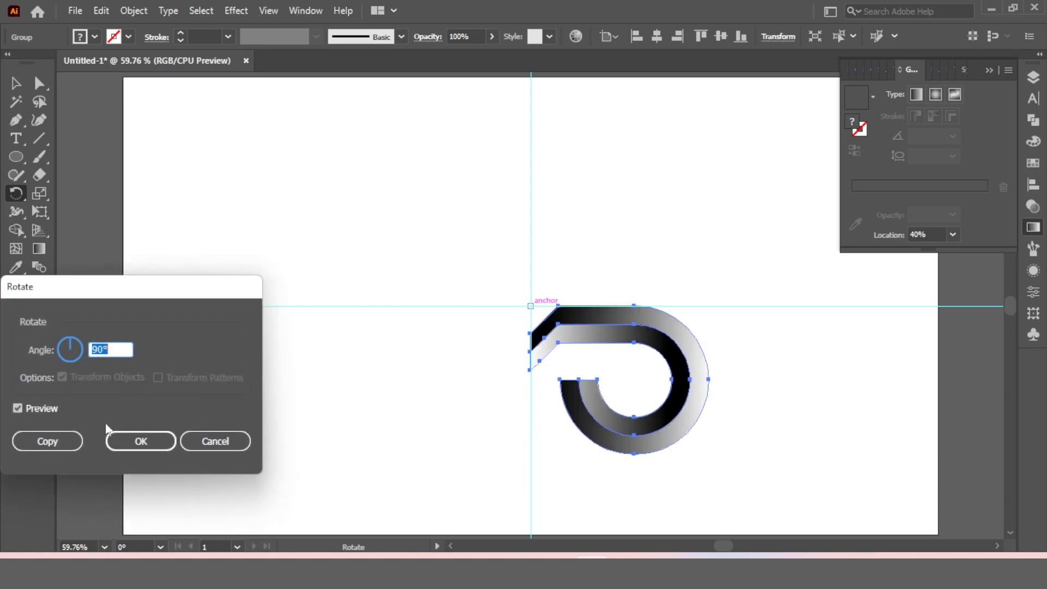
{"action": "left_click", "coordinate": [63, 443]}
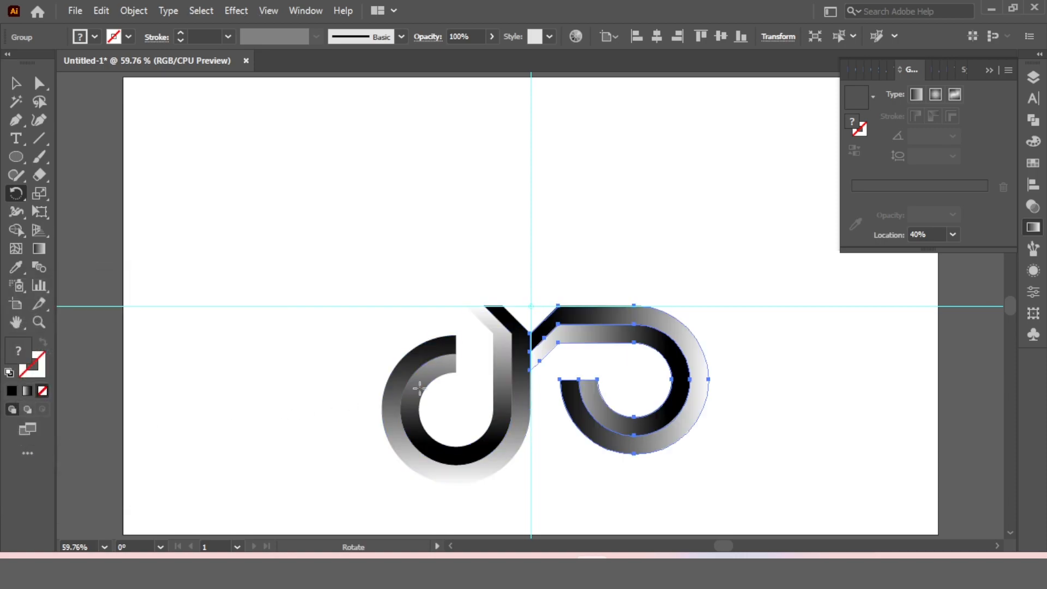
{"action": "key", "text": "ctrl+d"}
{"action": "key", "text": "ctrl+d"}
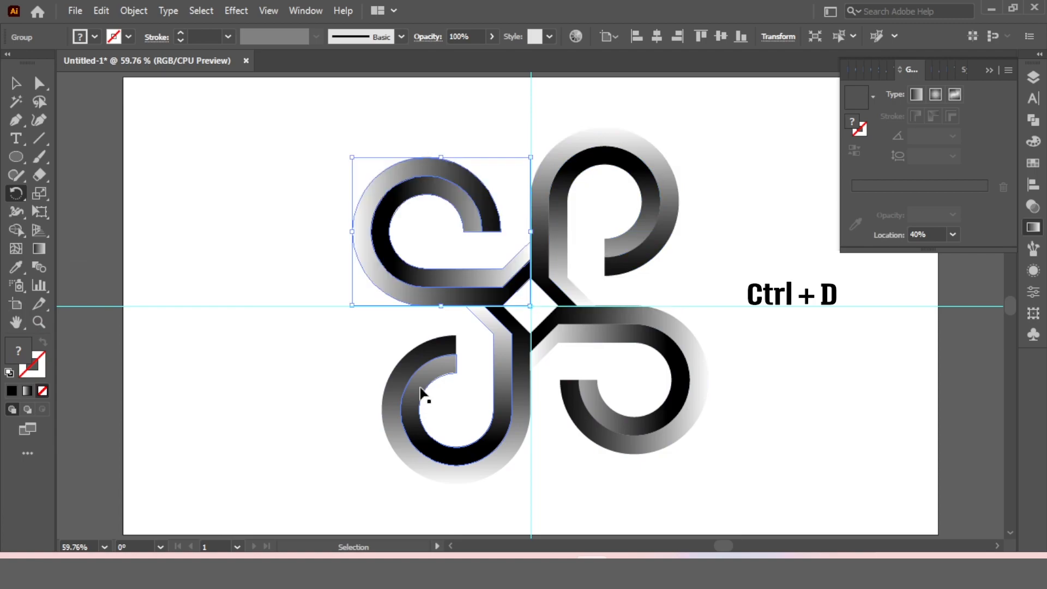
- Select all four rotated arms and group them into a single logo
{"action": "left_click", "coordinate": [16, 82]}
{"action": "mouse_move", "coordinate": [293, 206]}
{"action": "left_mouse_down"}
{"action": "mouse_move", "coordinate": [695, 455]}
{"action": "mouse_move", "coordinate": [791, 456]}
{"action": "left_mouse_up"}
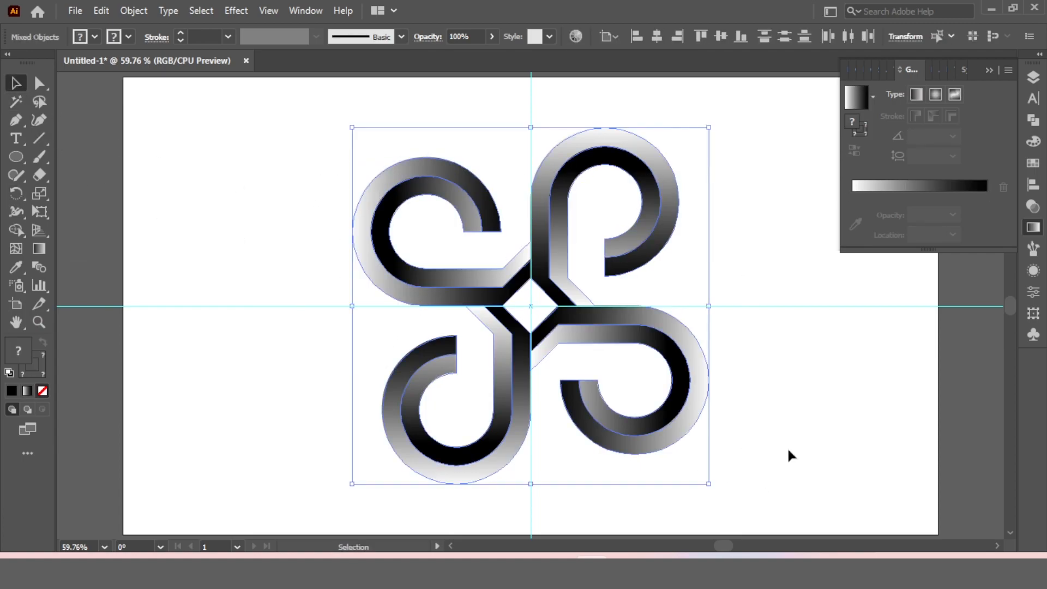
{"action": "left_click", "coordinate": [134, 11]}
{"action": "left_click", "coordinate": [191, 78]}
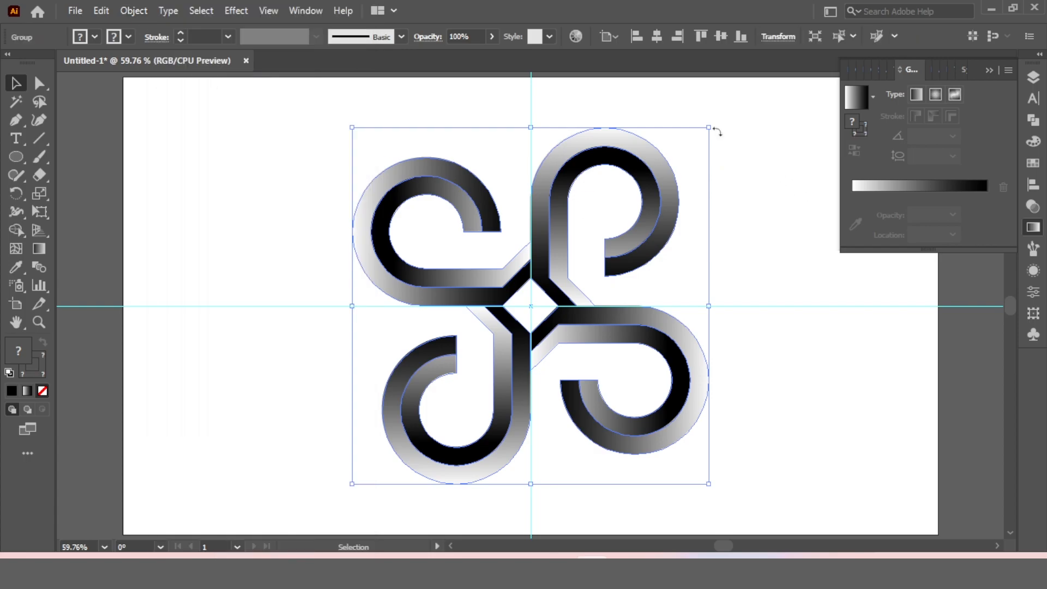
- Rotate the four-arm logo group about 45° clockwise and centre it on the artboard
{"action": "left_click_drag", "start_coordinate": [708, 128], "coordinate": [719, 280]}
{"action": "left_click", "coordinate": [761, 202]}
{"action": "left_click", "coordinate": [657, 270]}
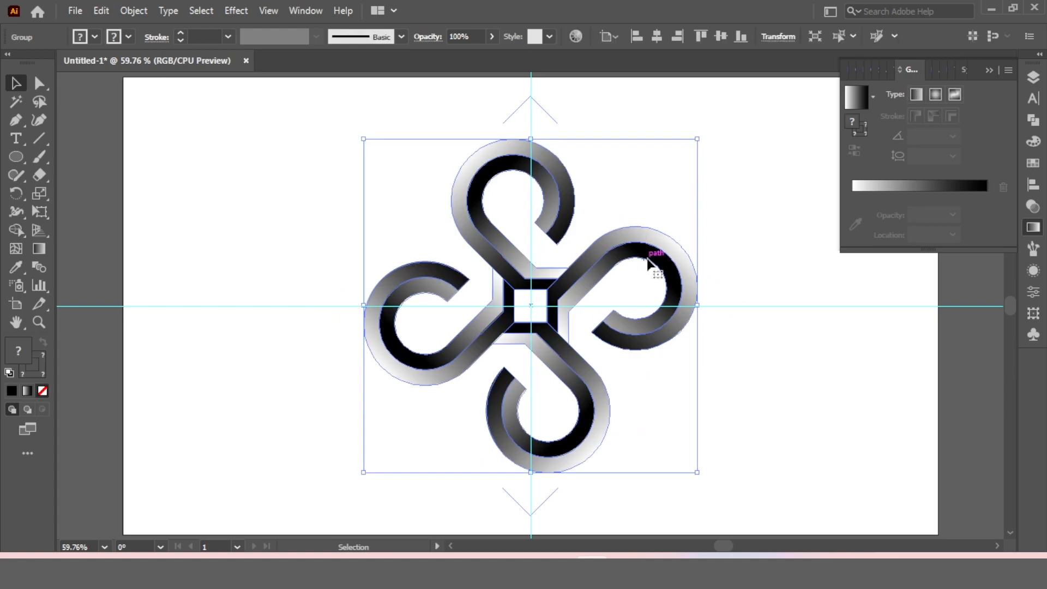
{"action": "left_click", "coordinate": [1034, 185]}
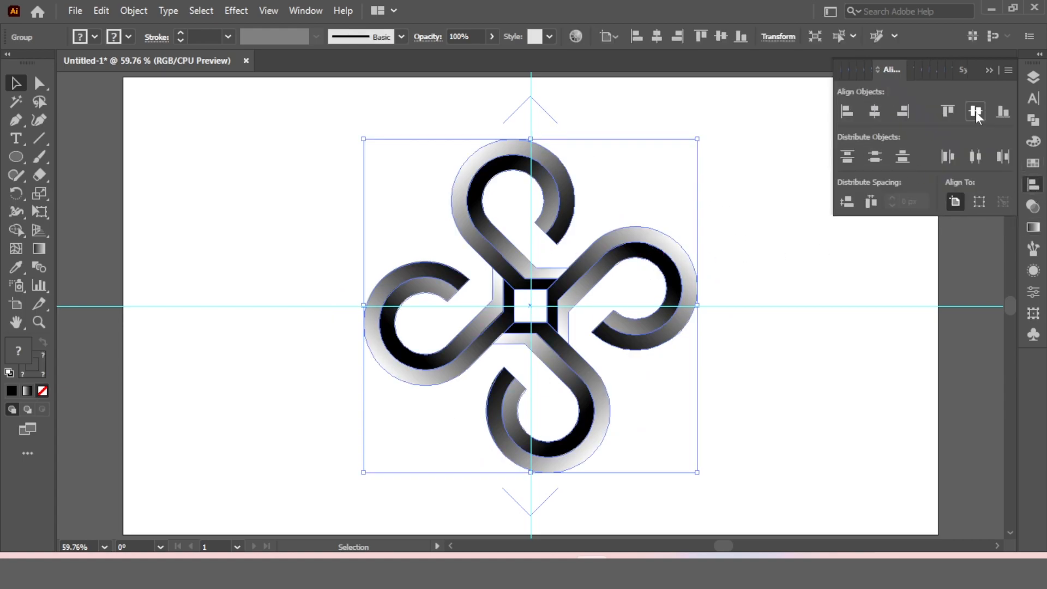
{"action": "left_click", "coordinate": [990, 70]}
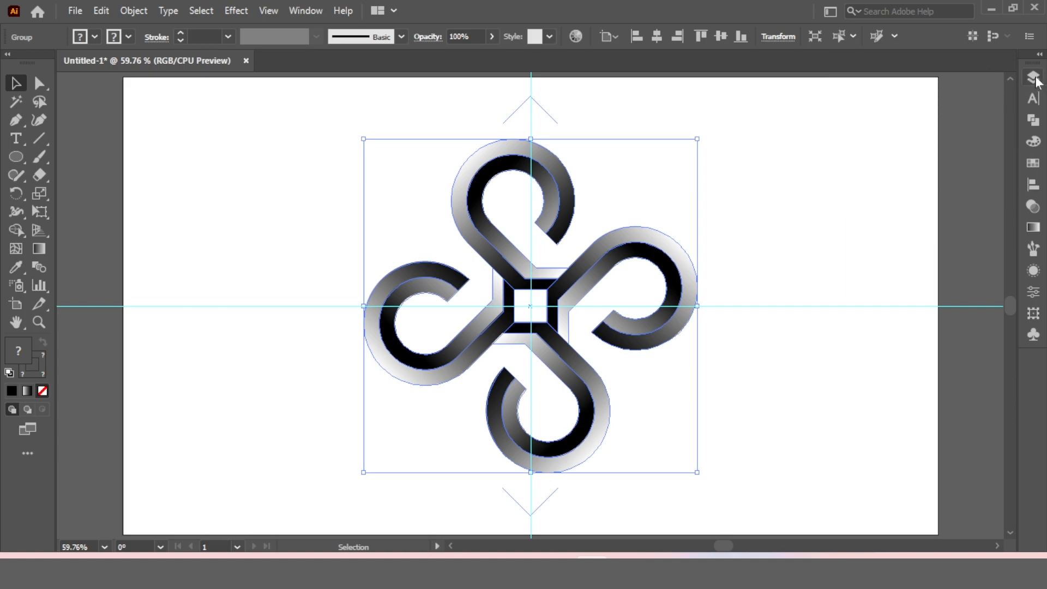
- Hide the two guides through their layer visibility and deselect the logo
{"action": "left_click", "coordinate": [1034, 78]}
{"action": "left_click", "coordinate": [847, 126]}
{"action": "left_click", "coordinate": [847, 142]}
{"action": "left_click", "coordinate": [988, 70]}
{"action": "left_click", "coordinate": [964, 151]}
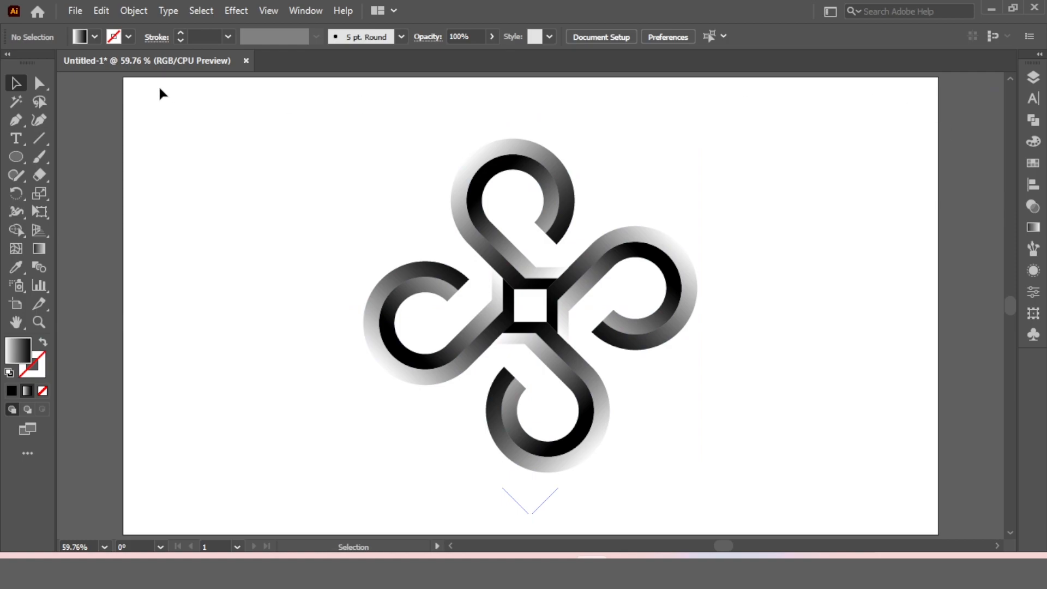
- Draw a white rectangle without a stroke that covers the whole artboard
{"action": "left_click", "coordinate": [15, 158]}
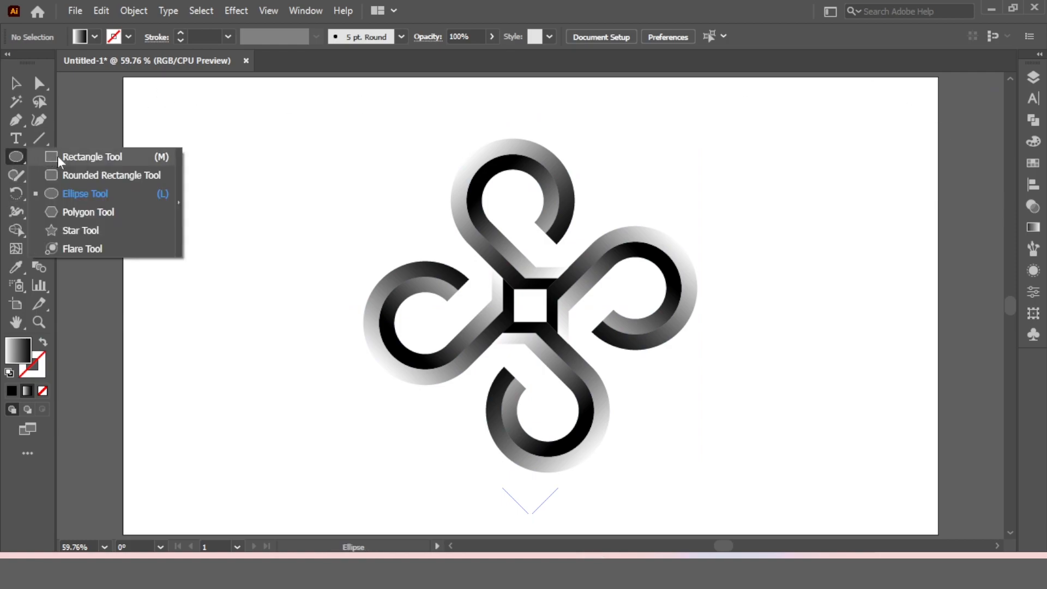
{"action": "left_click", "coordinate": [57, 156]}
{"action": "left_click", "coordinate": [94, 36]}
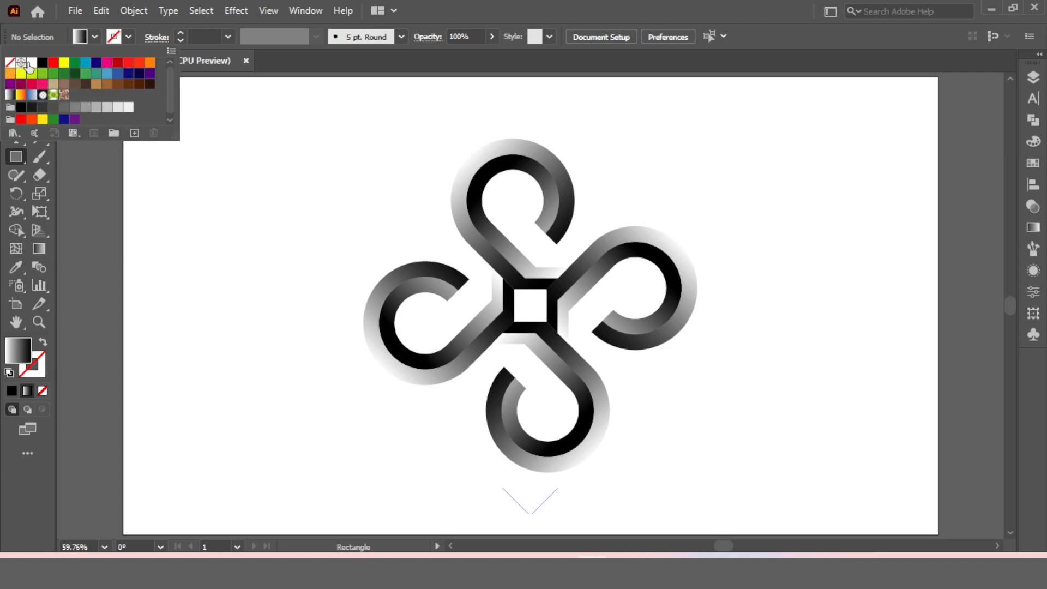
{"action": "left_click", "coordinate": [28, 63]}
{"action": "left_click_drag", "start_coordinate": [125, 79], "coordinate": [938, 536]}
- Send the white rectangle to the back, behind the logo, and deselect it
{"action": "left_click", "coordinate": [16, 82]}
{"action": "right_click", "coordinate": [498, 161]}
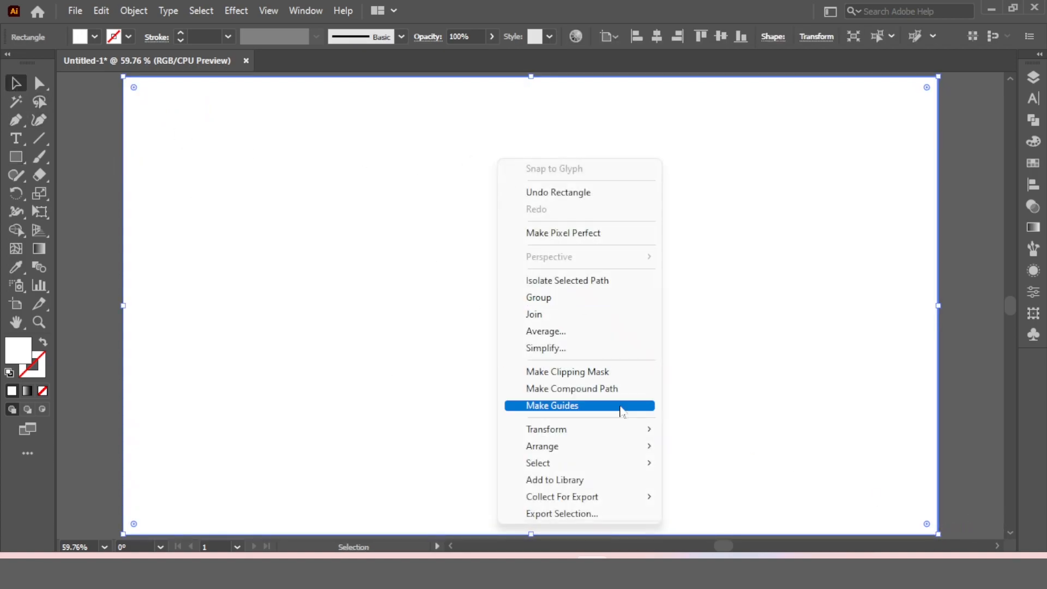
{"action": "mouse_move", "coordinate": [545, 446]}
{"action": "left_click", "coordinate": [711, 496]}
{"action": "left_click", "coordinate": [955, 225]}
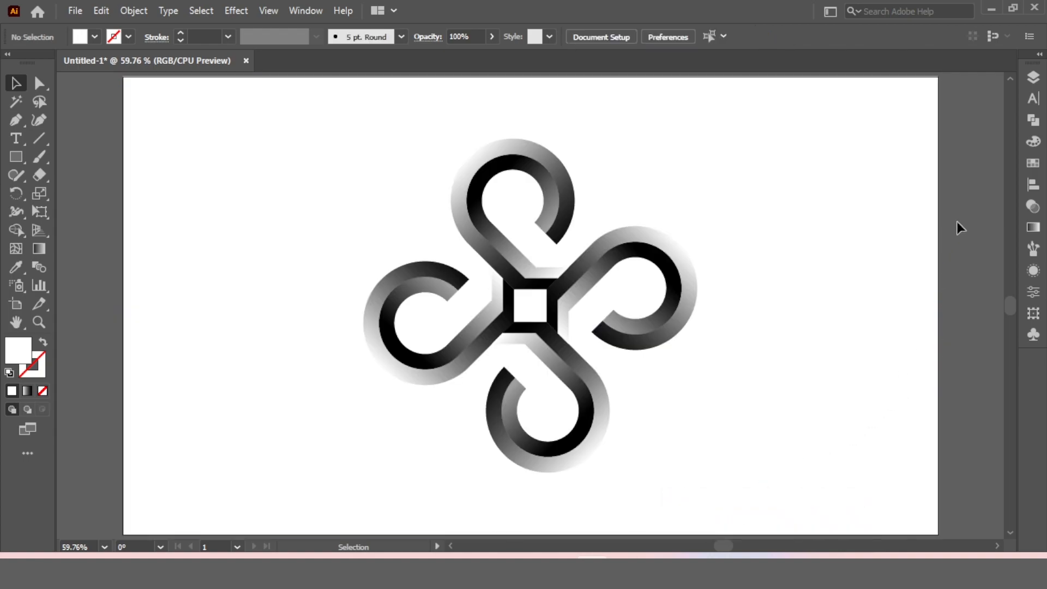
- Centre the logo and the white background on the artboard, then clear the selection
{"action": "key", "text": "ctrl+a"}
{"action": "left_click", "coordinate": [1034, 184]}
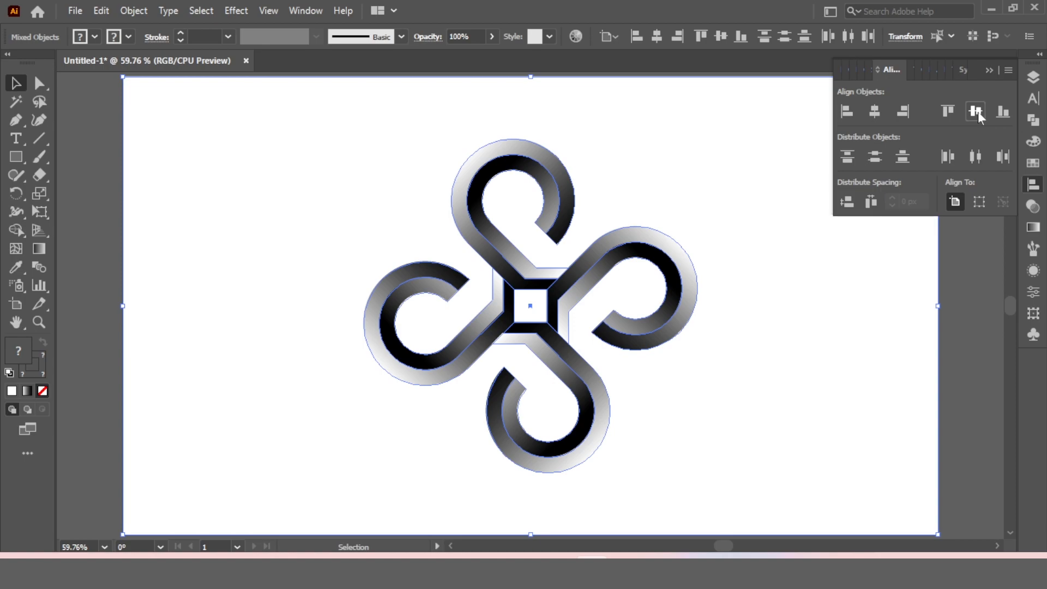
{"action": "left_click", "coordinate": [989, 70]}
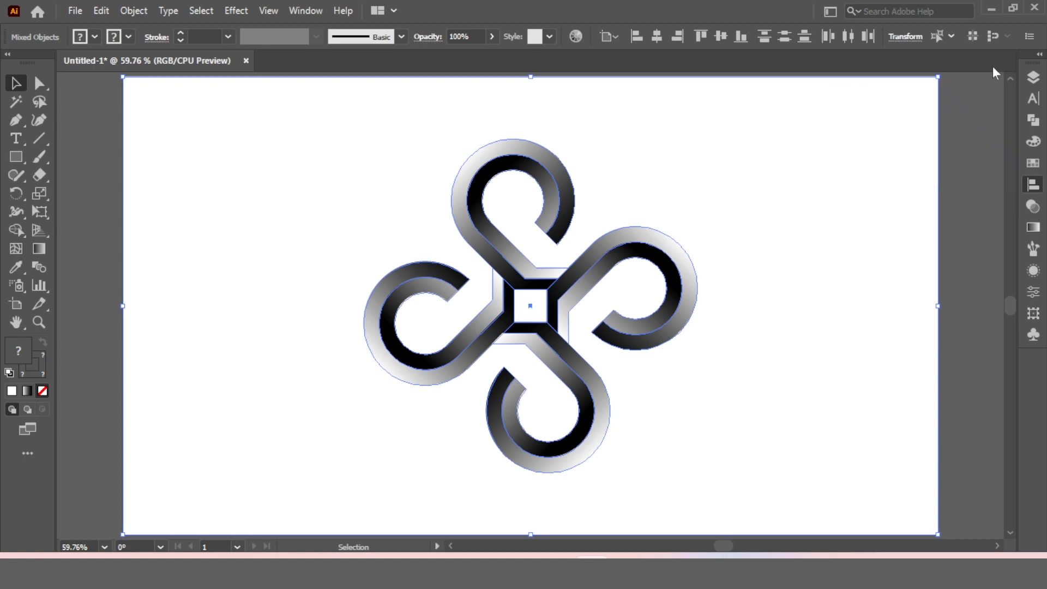
{"action": "left_click", "coordinate": [985, 188]}
- Draw a circle in the empty area beside the logo and fill it with the white-to-black gradient swatch
{"action": "left_click", "coordinate": [27, 162]}
{"action": "left_click_drag", "start_coordinate": [31, 161], "coordinate": [84, 193]}
{"action": "left_click_drag", "start_coordinate": [820, 301], "coordinate": [905, 385]}
{"action": "key", "text": "v"}
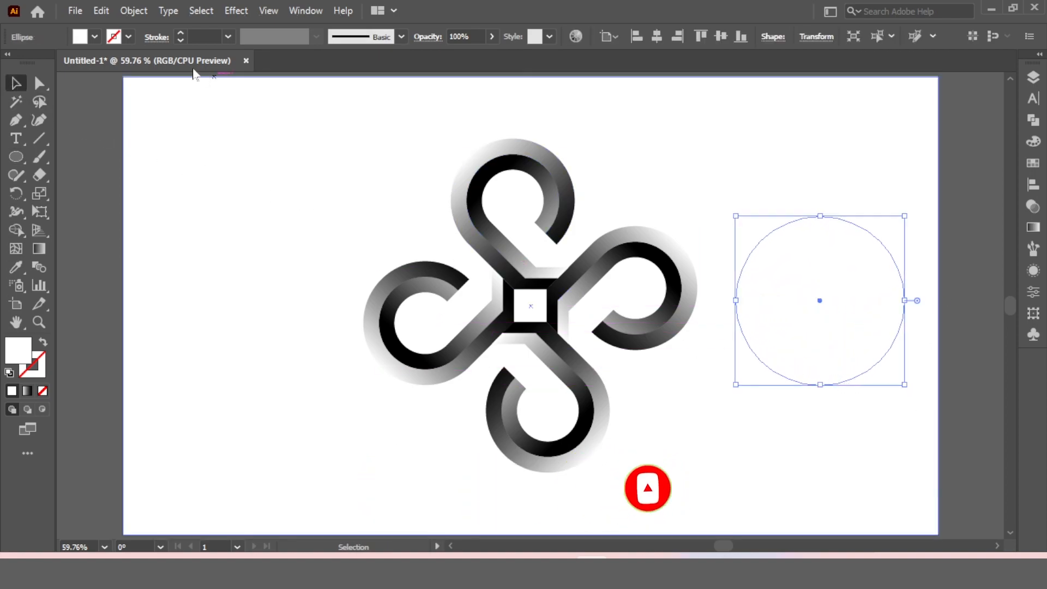
{"action": "left_click", "coordinate": [95, 37]}
{"action": "left_click", "coordinate": [10, 95]}
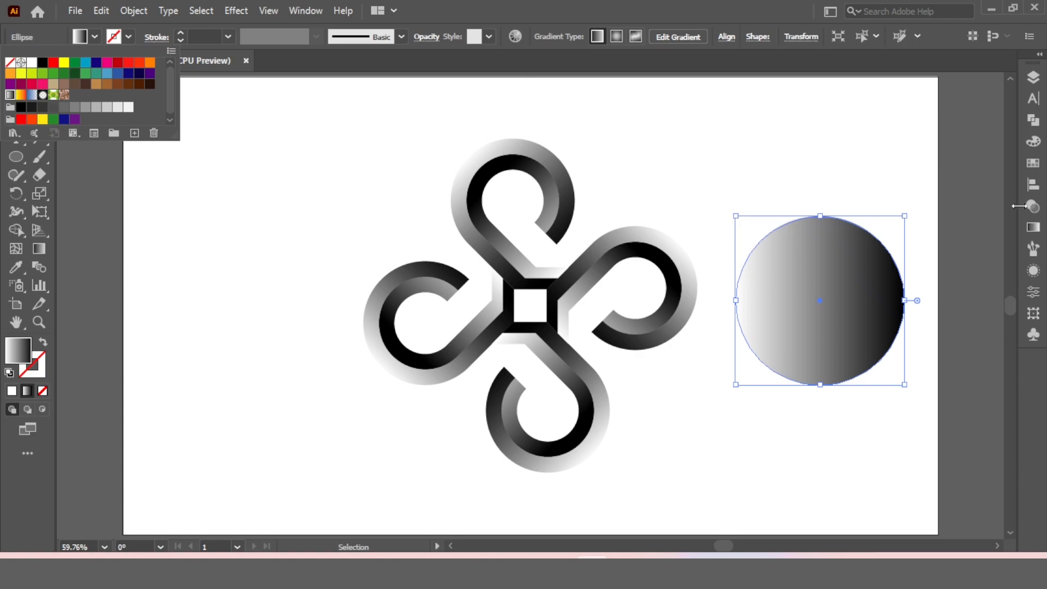
- Reverse the circle's gradient, make it radial, and set the white outer stop's opacity to 0%
{"action": "left_click", "coordinate": [1033, 228]}
{"action": "left_click", "coordinate": [1033, 228]}
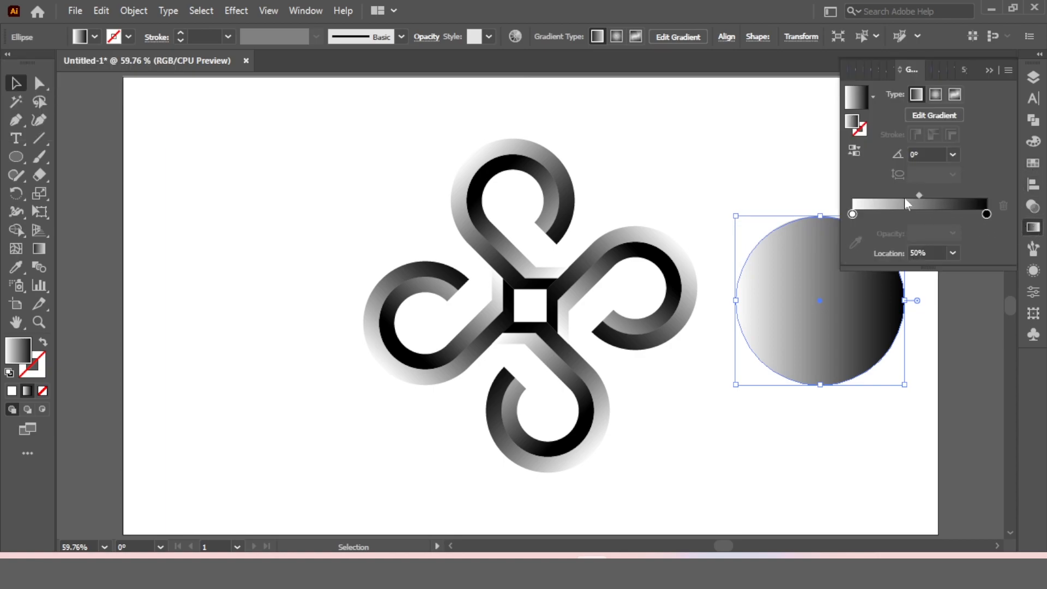
{"action": "left_click", "coordinate": [856, 151]}
{"action": "left_click", "coordinate": [987, 214]}
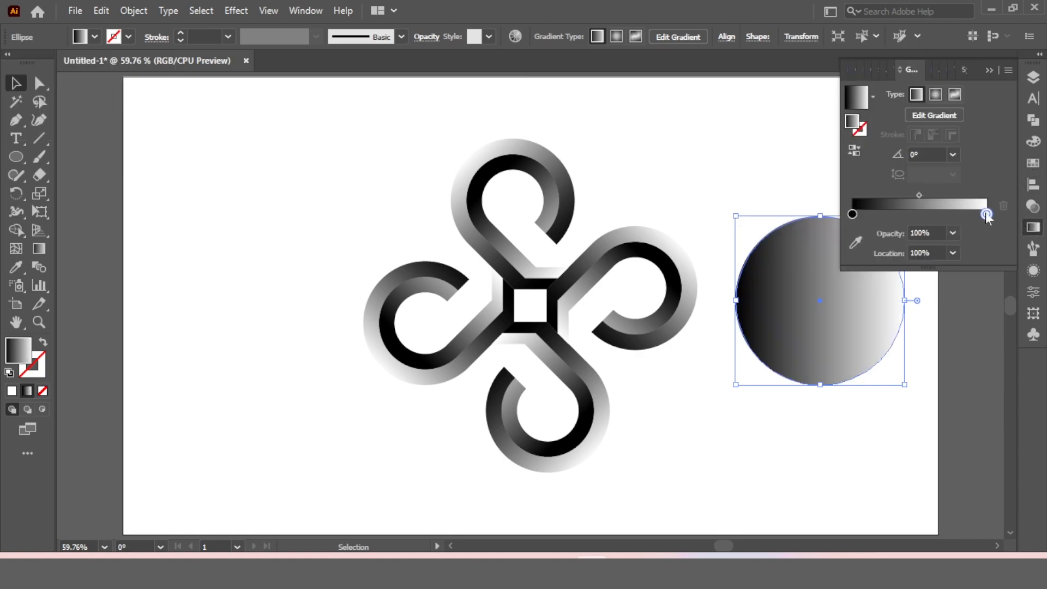
{"action": "left_click", "coordinate": [936, 95]}
{"action": "left_click", "coordinate": [953, 233]}
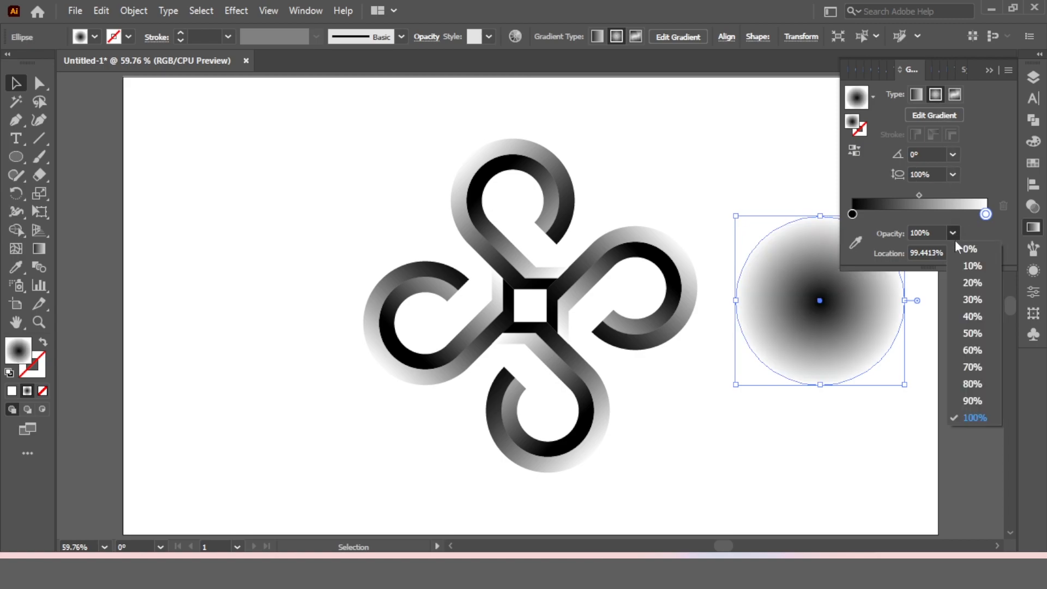
{"action": "left_click", "coordinate": [962, 250]}
- Flatten the gradient circle into a thin, wide ellipse and place it just beneath the logo as a shadow
{"action": "left_click_drag", "start_coordinate": [821, 217], "coordinate": [568, 491]}
{"action": "left_click_drag", "start_coordinate": [634, 473], "coordinate": [666, 460]}
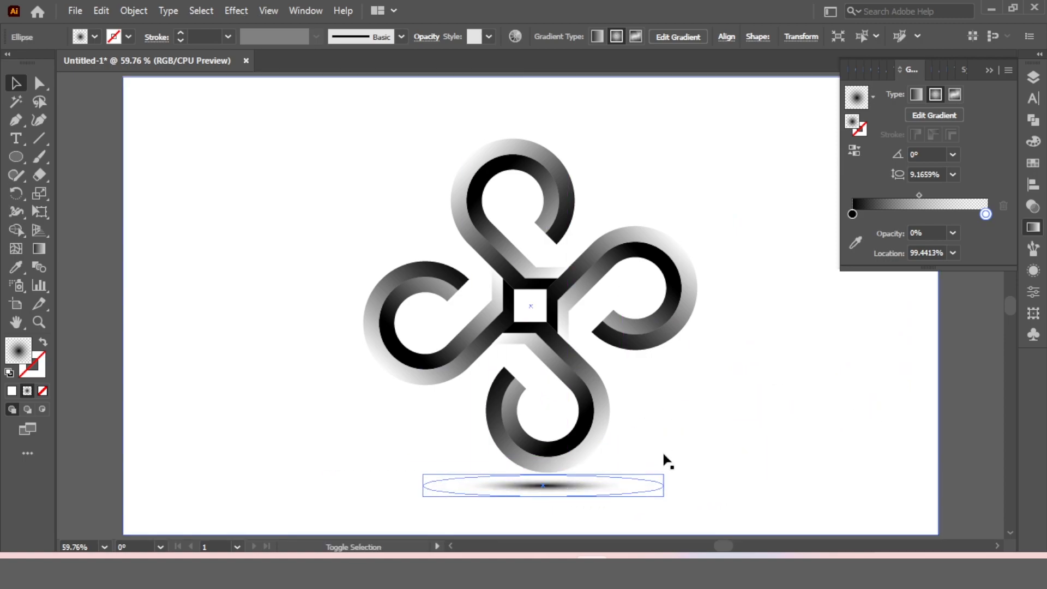
{"action": "left_click_drag", "start_coordinate": [566, 491], "coordinate": [569, 489]}
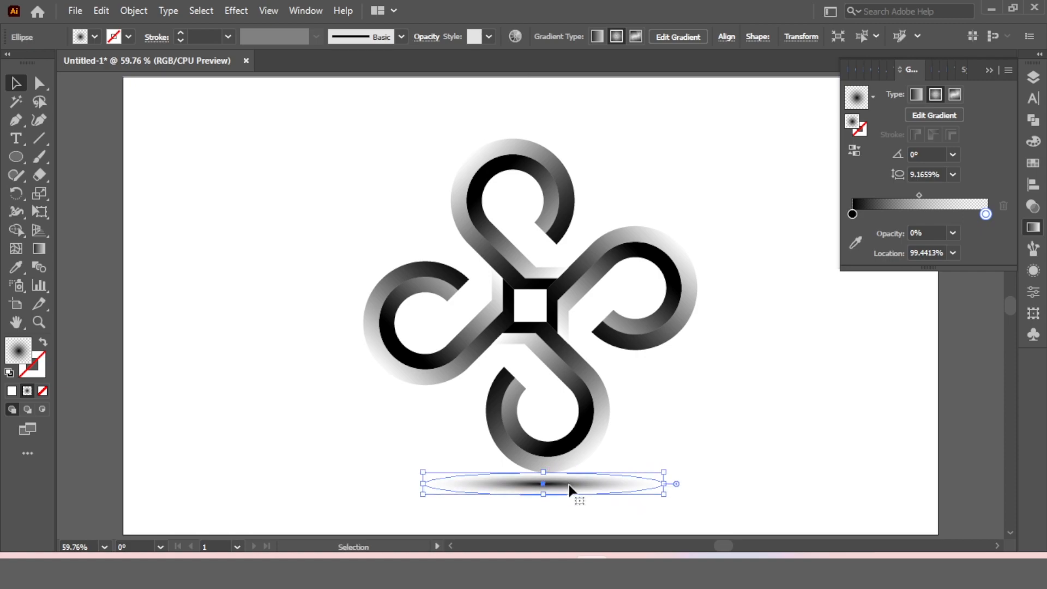
- Select the logo and its shadow ellipse and align both horizontally to the artboard's centre
{"action": "left_click", "coordinate": [588, 444], "text": "shift"}
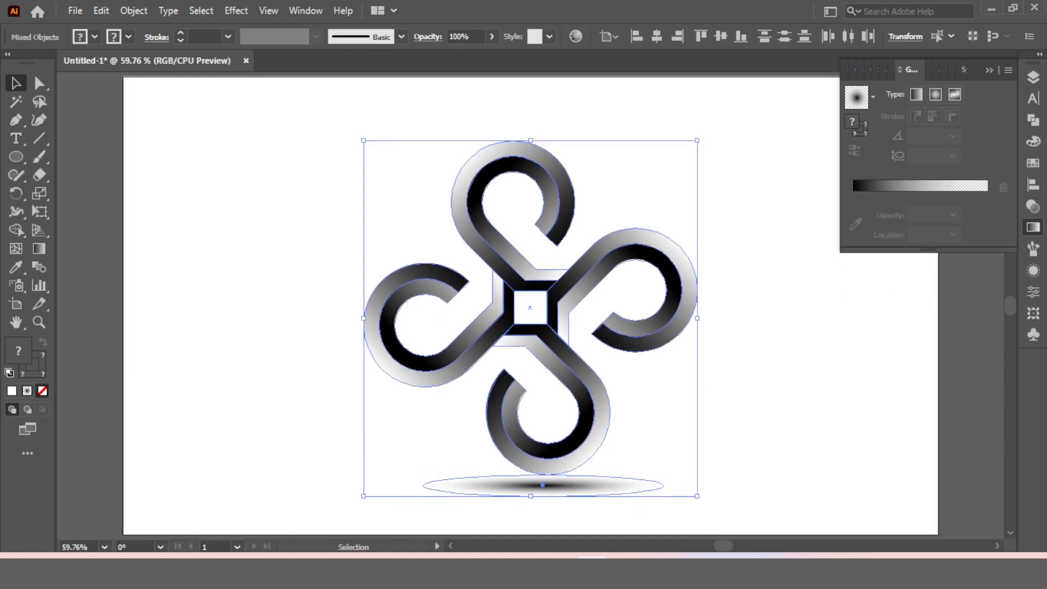
{"action": "left_click", "coordinate": [969, 367]}
{"action": "left_click", "coordinate": [600, 407]}
{"action": "left_click", "coordinate": [565, 490], "text": "shift"}
{"action": "left_click", "coordinate": [1033, 184]}
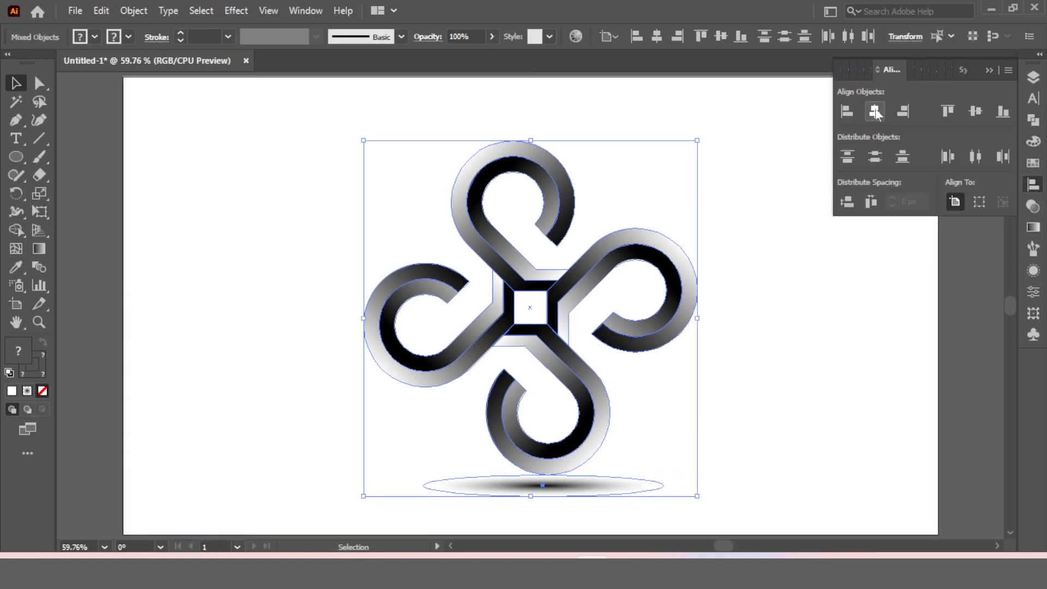
{"action": "left_click", "coordinate": [875, 112]}
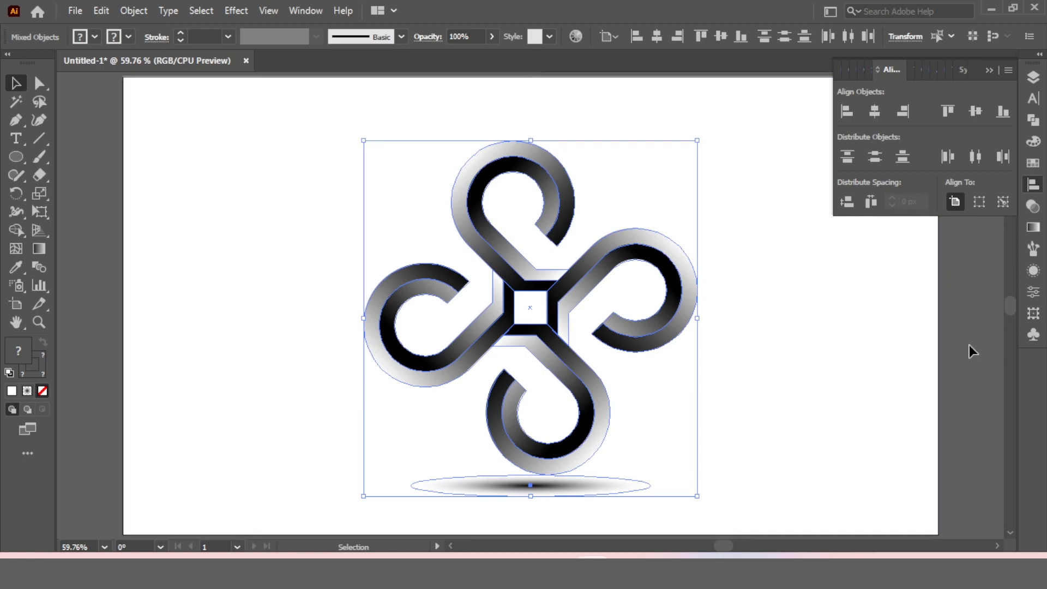
- Group the logo with its shadow, centre the group vertically on the artboard, and deselect everything
{"action": "key", "text": "ctrl+g"}
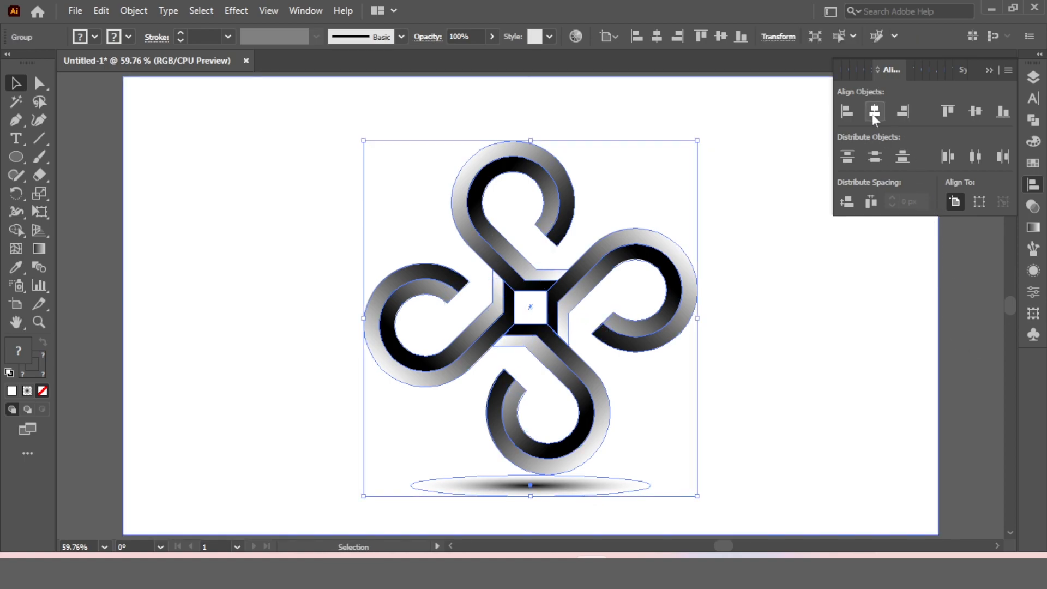
{"action": "left_click", "coordinate": [974, 112]}
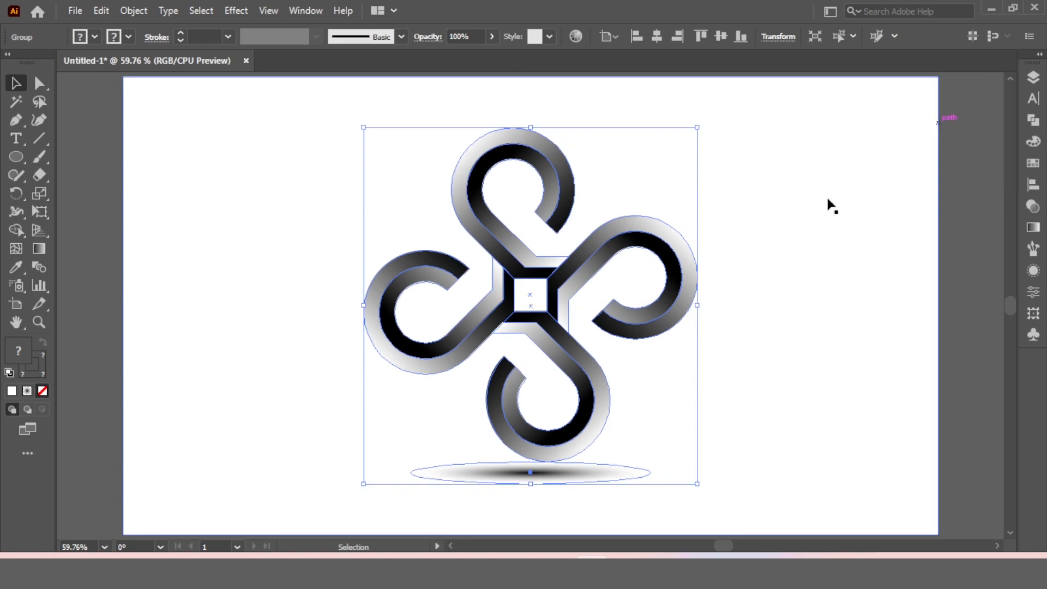
{"action": "left_click", "coordinate": [795, 219]}
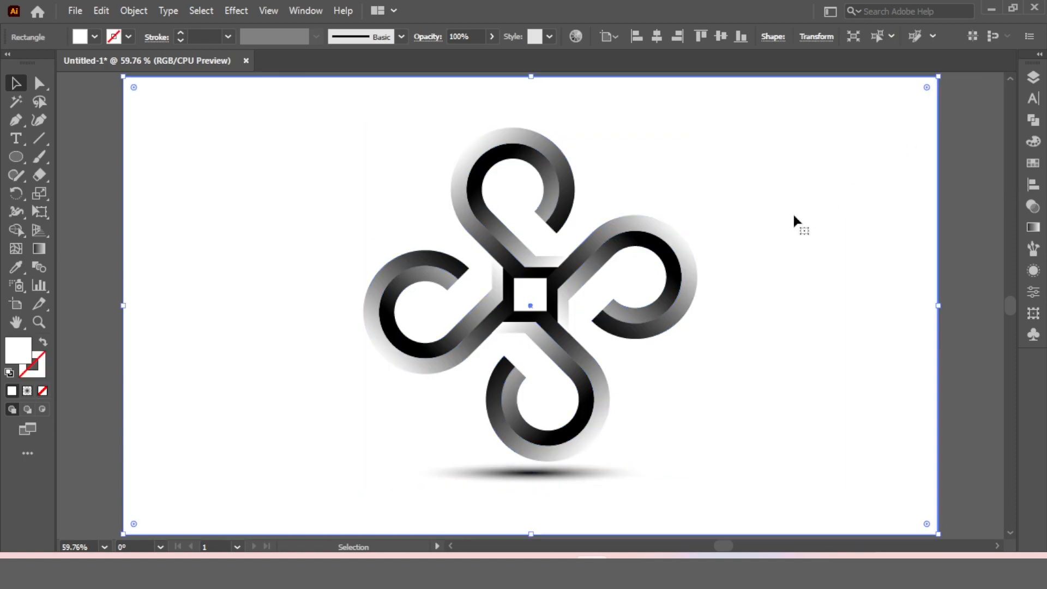
{"action": "left_click", "coordinate": [956, 223]}
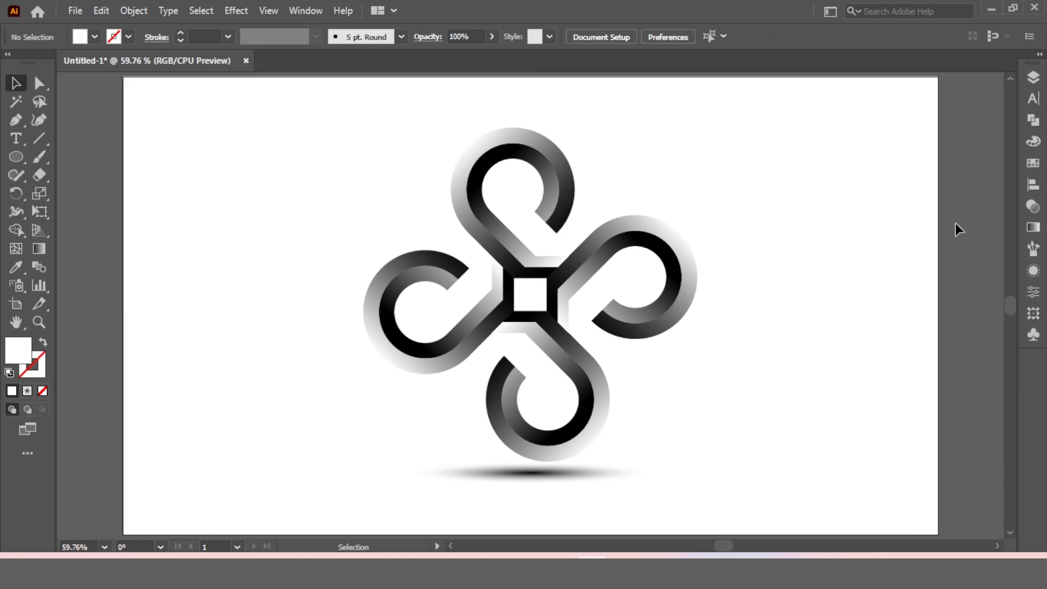